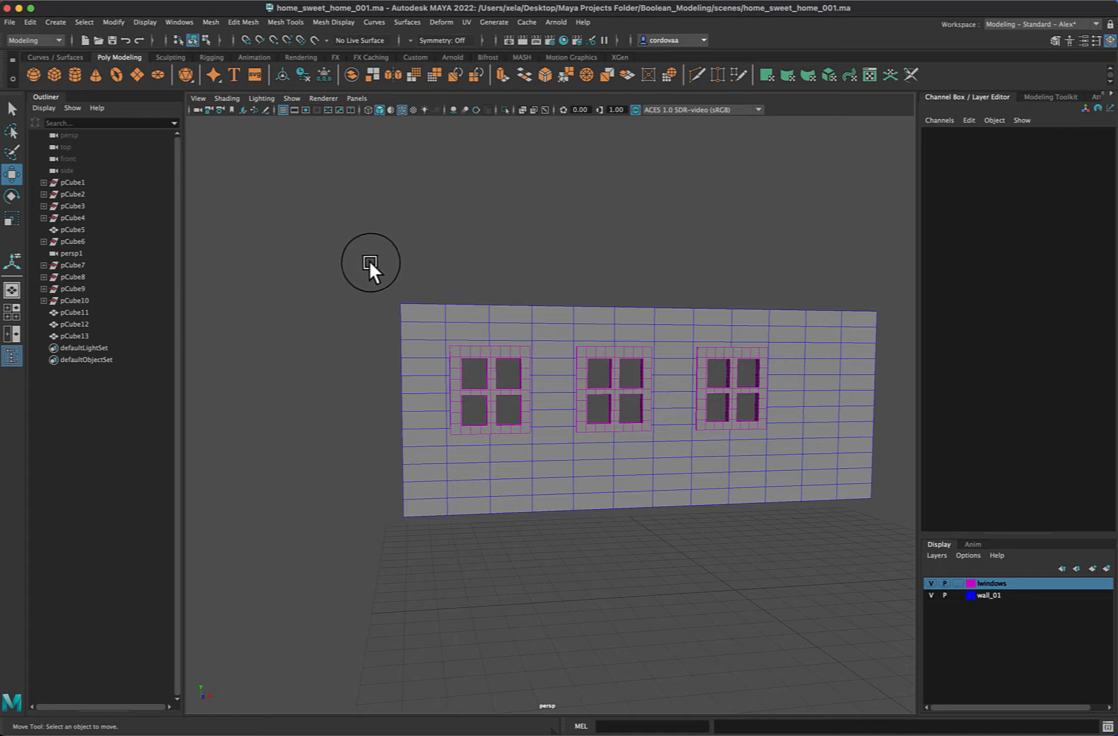
# Group the wall and its three windows into a single group
pyautogui.moveTo(369, 263); pyautogui.dragTo(897, 466)
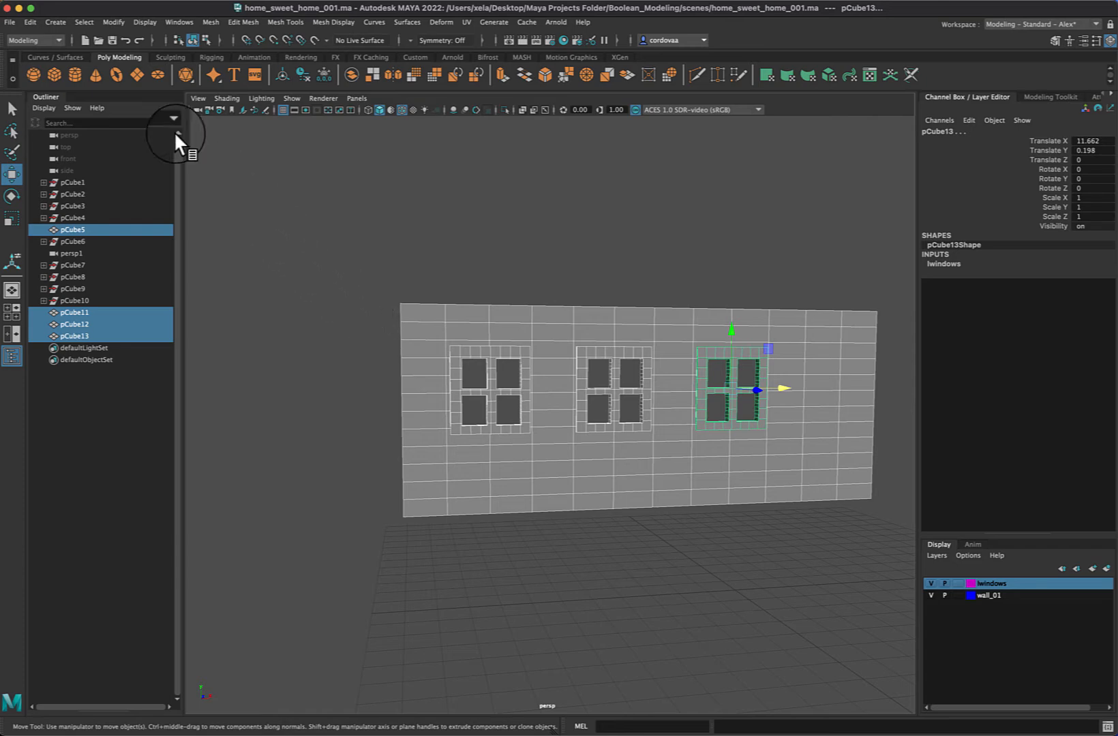
pyautogui.click(61, 23)
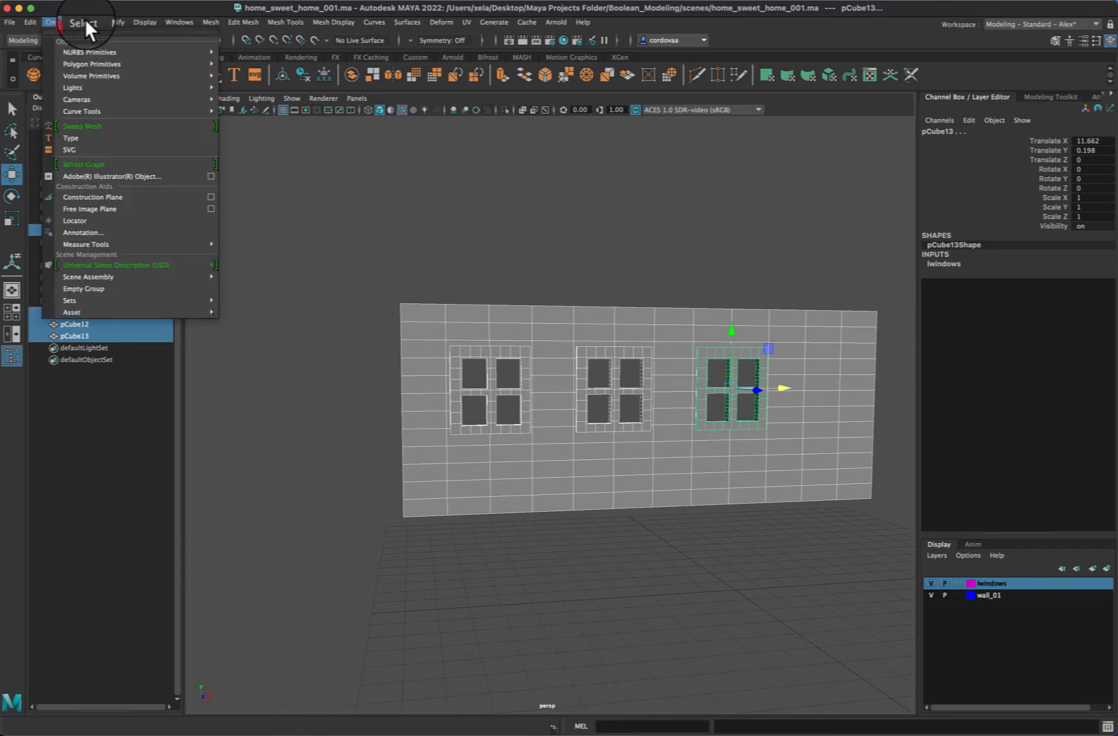
pyautogui.click(85, 22)
pyautogui.moveTo(31, 25)
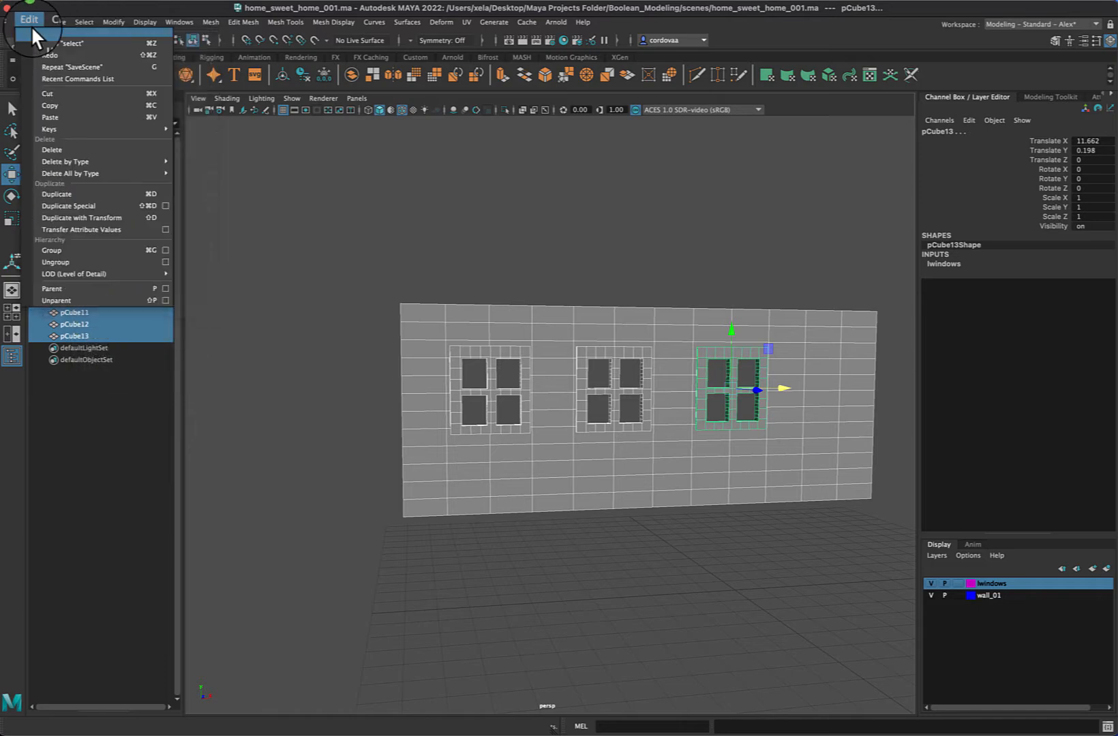
pyautogui.click(73, 253)
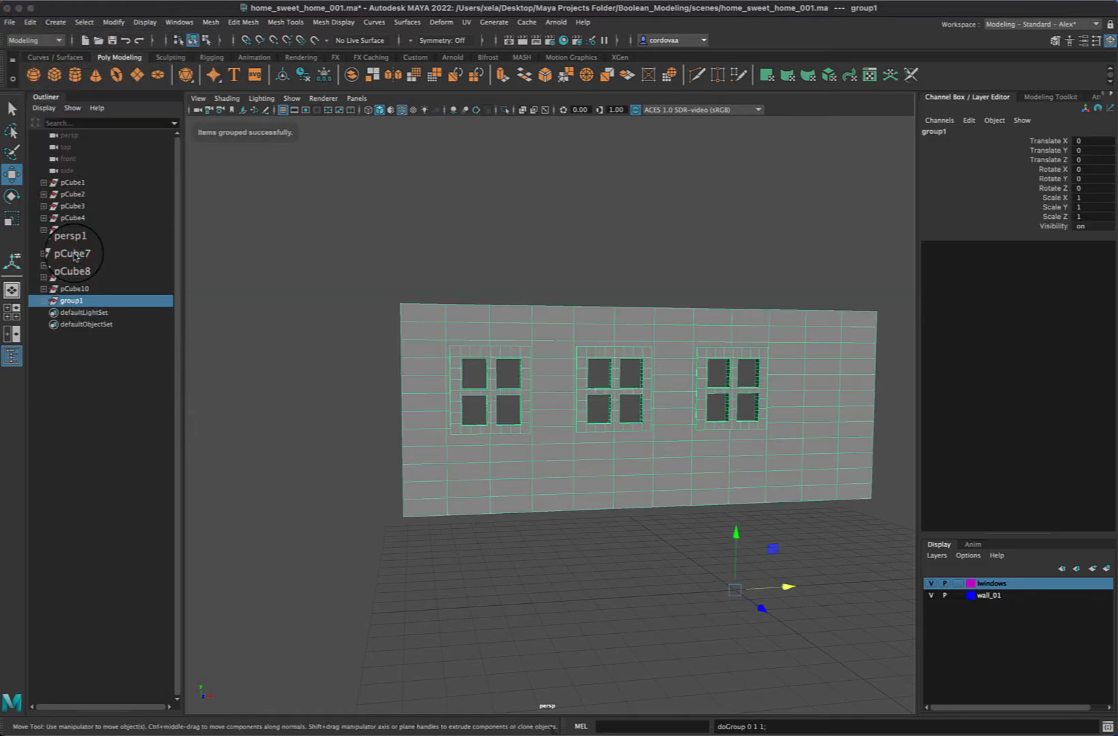
# Toggle the visibility of the windows layer and the wall_01 layer off and on to check them
pyautogui.click(930, 583)
pyautogui.click(929, 583)
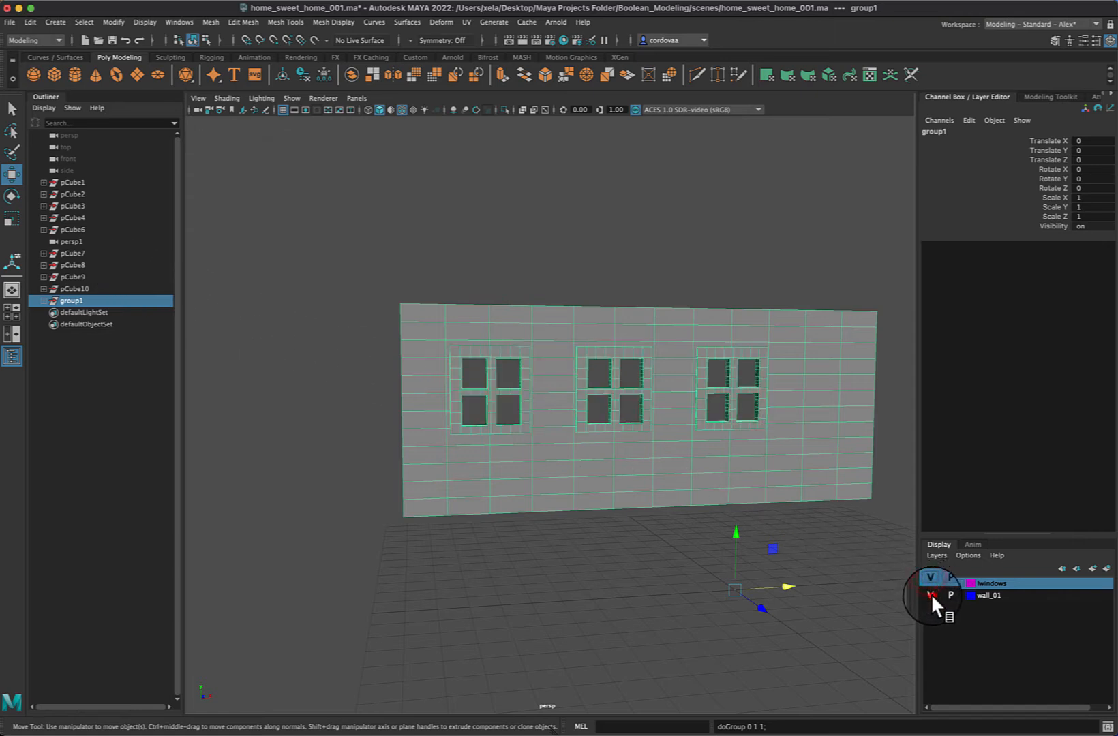
pyautogui.click(931, 595)
pyautogui.click(929, 594)
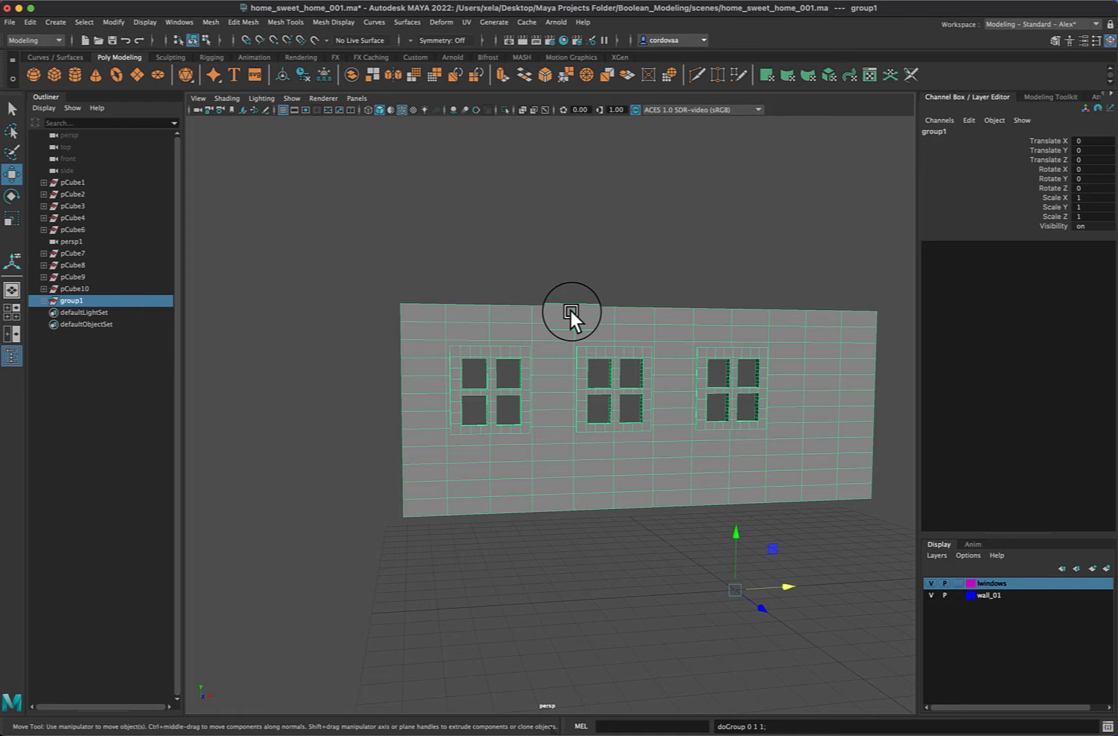
# Duplicate the wall group, move the copy forward to about 5 in Z, and shift its pivot back along Z
pyautogui.press('super+d')
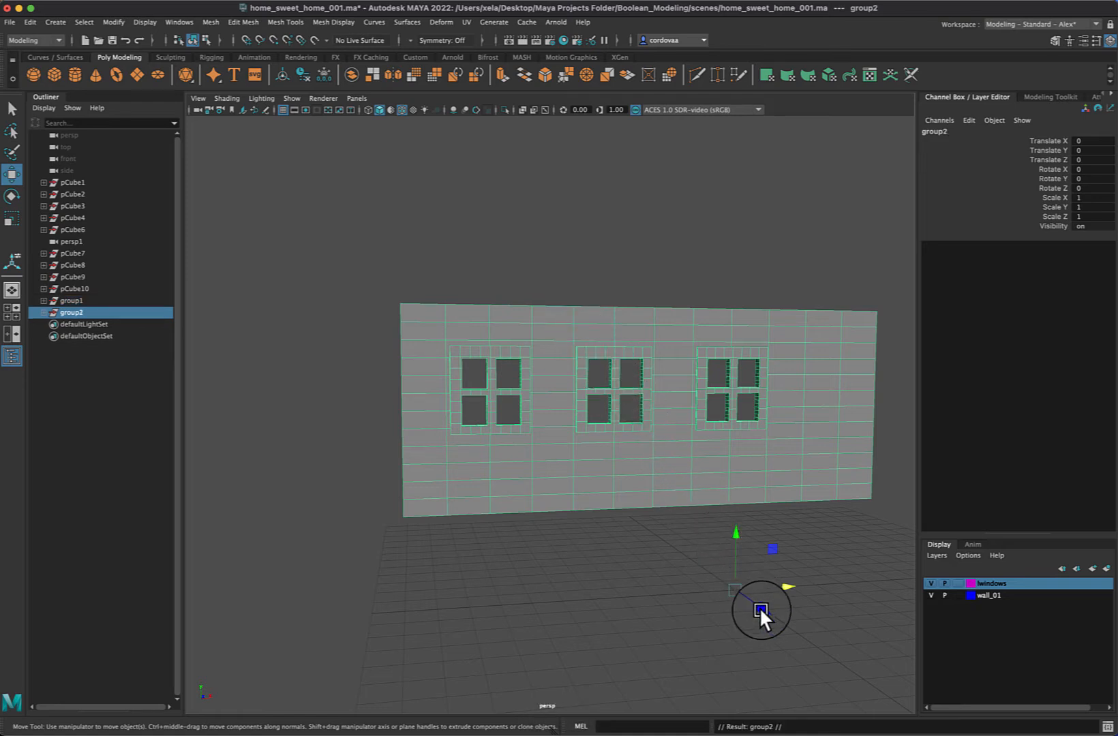
pyautogui.moveTo(761, 608); pyautogui.dragTo(859, 672)
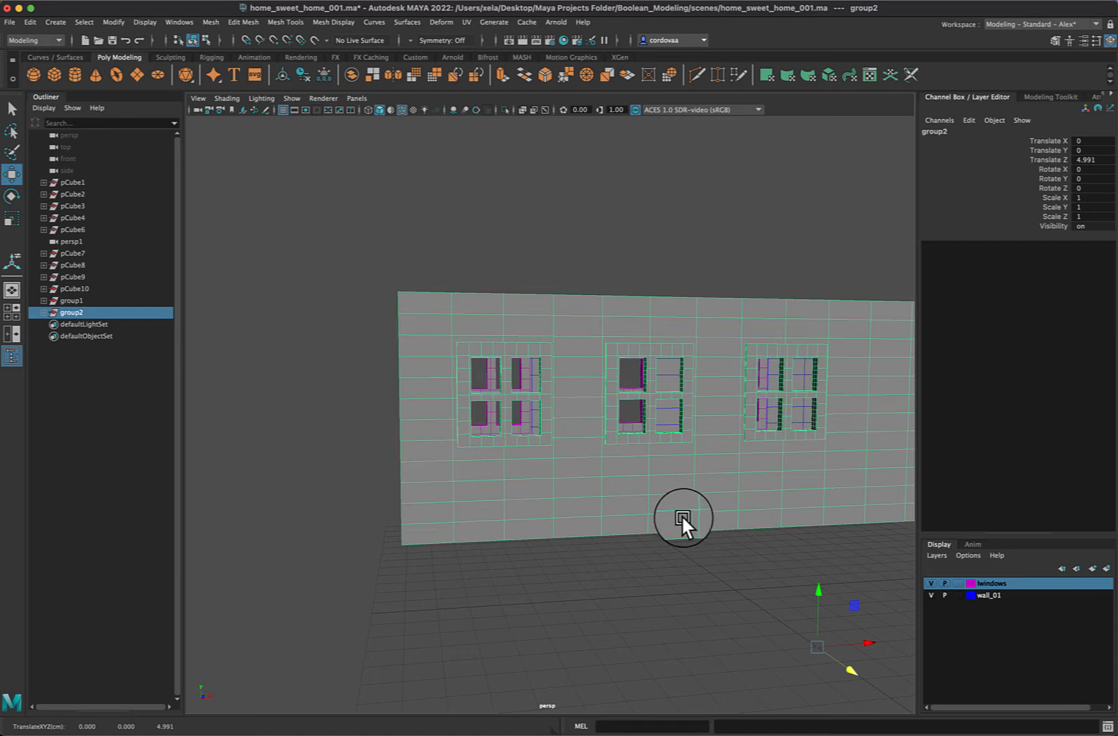
pyautogui.press('d')
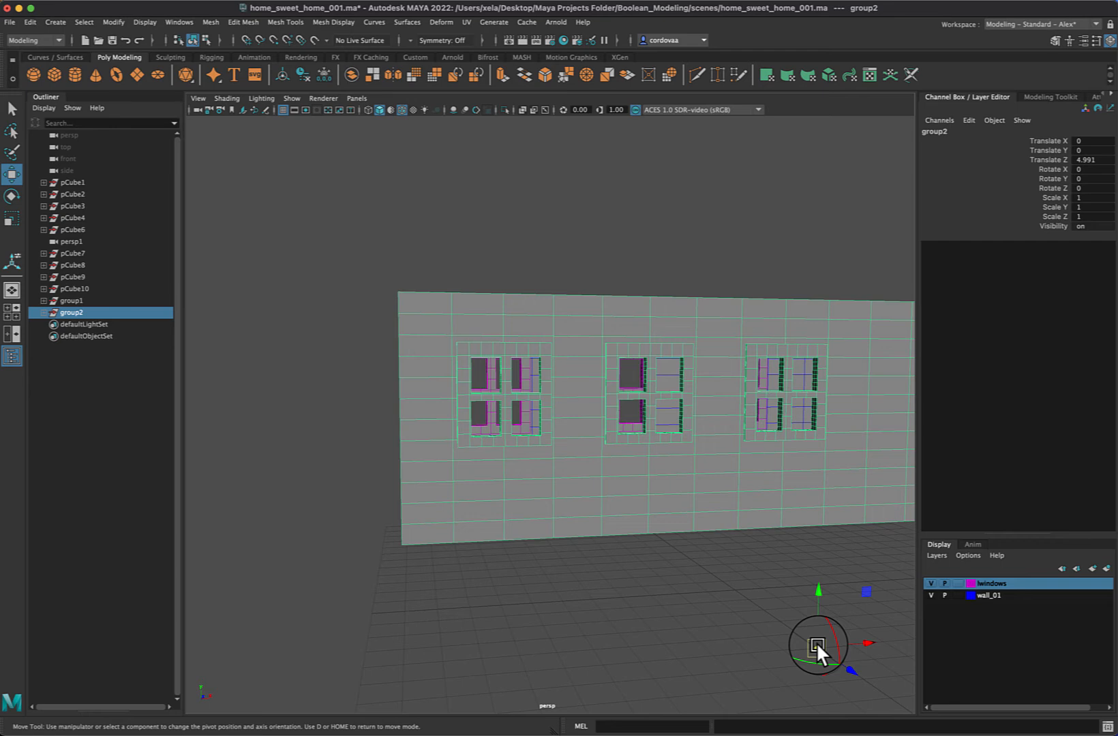
pyautogui.moveTo(816, 642); pyautogui.dragTo(673, 520)
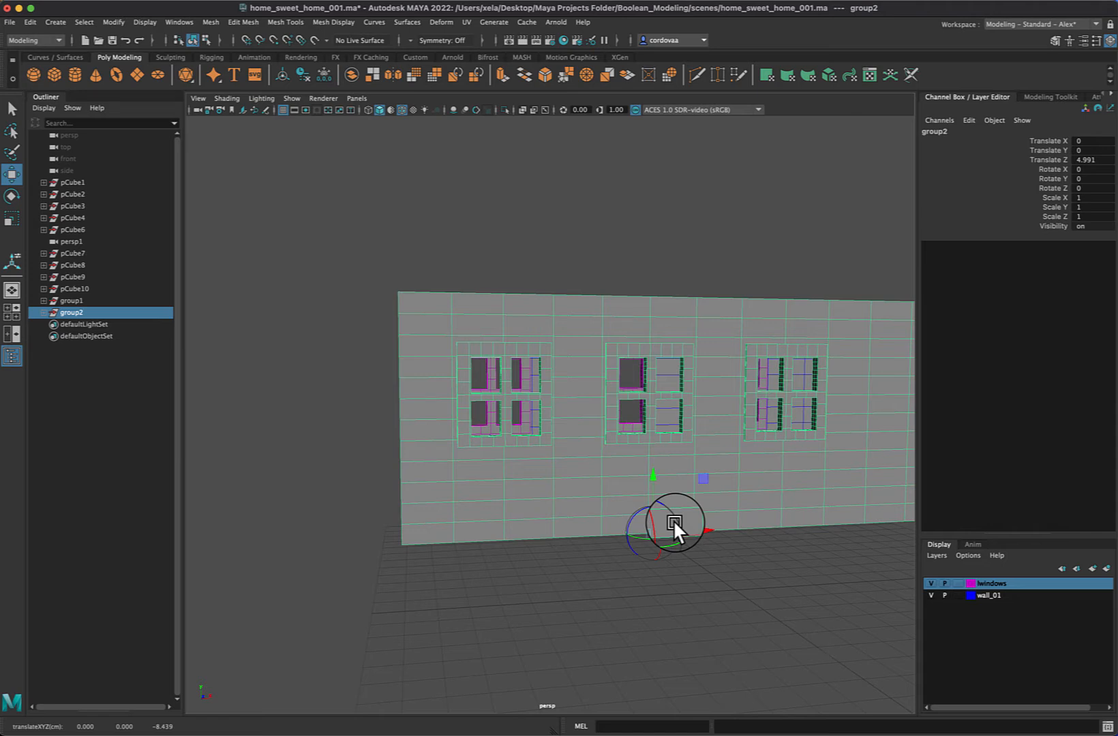
# Show all four views, try moving the copied wall mesh alone along Z, and undo that move
pyautogui.click(713, 228)
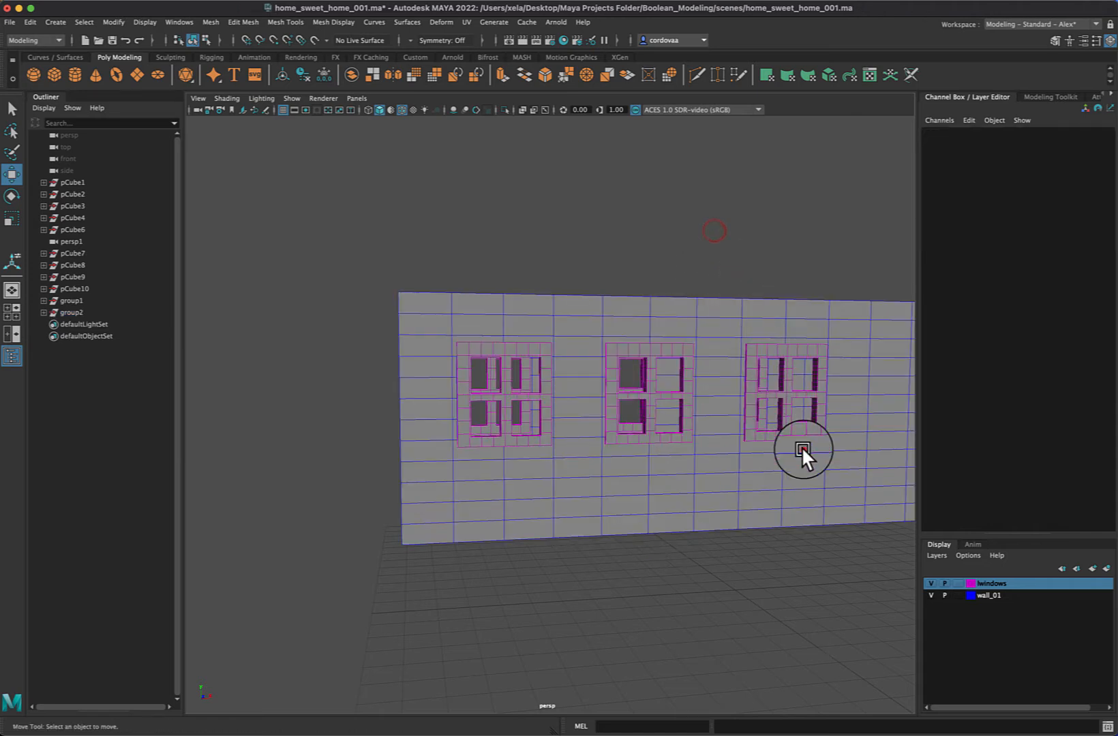
pyautogui.click(803, 449)
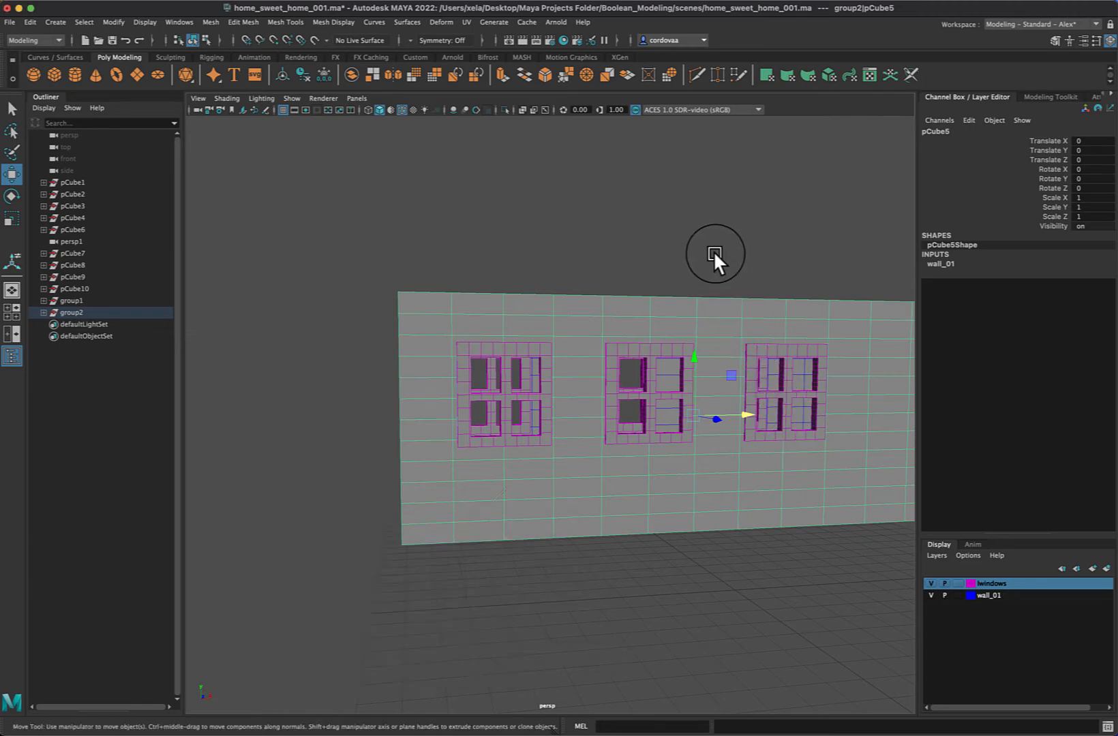
pyautogui.press('space')
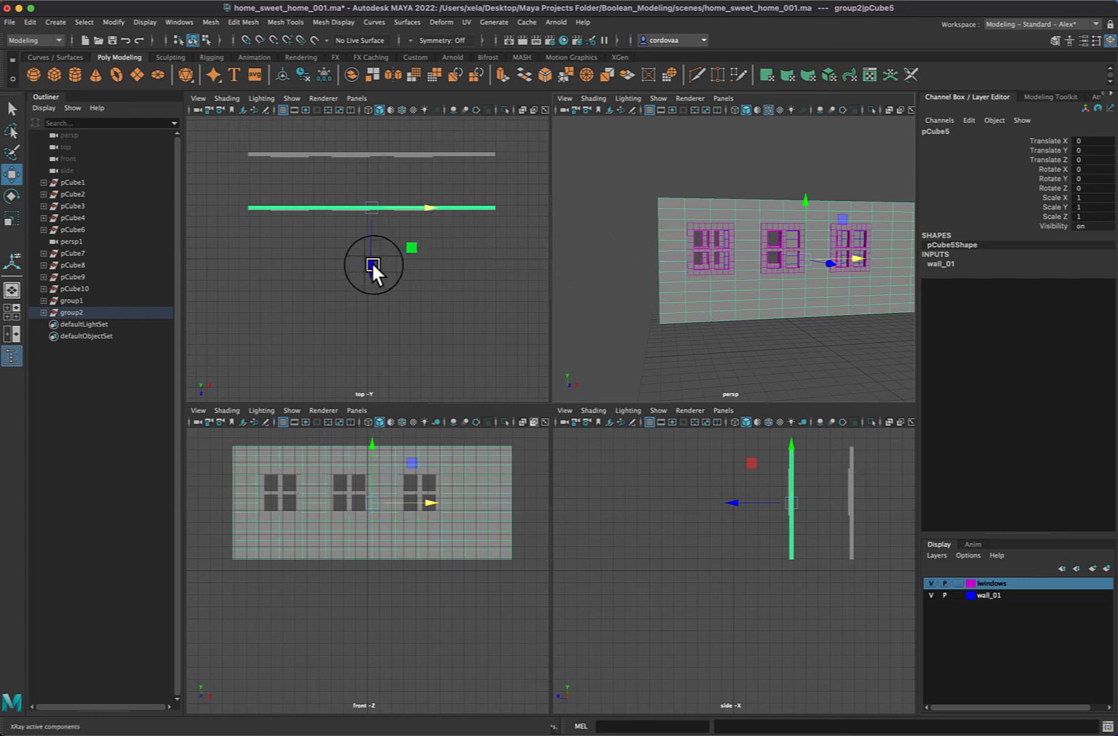
pyautogui.moveTo(373, 269)
pyautogui.mouseDown()
pyautogui.moveTo(372, 302)
pyautogui.moveTo(376, 251)
pyautogui.moveTo(375, 259)
pyautogui.mouseUp()
pyautogui.press('super+z')
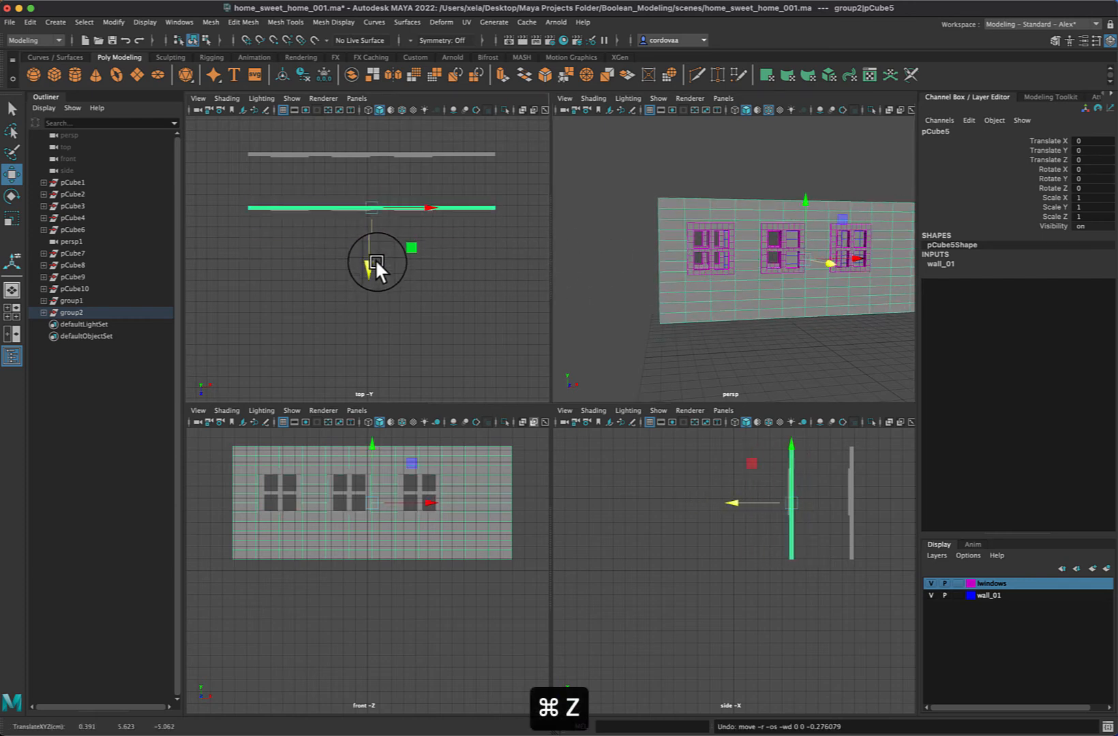
# Move the original wall group, group1, back to about -1.8 in Z
pyautogui.click(76, 313)
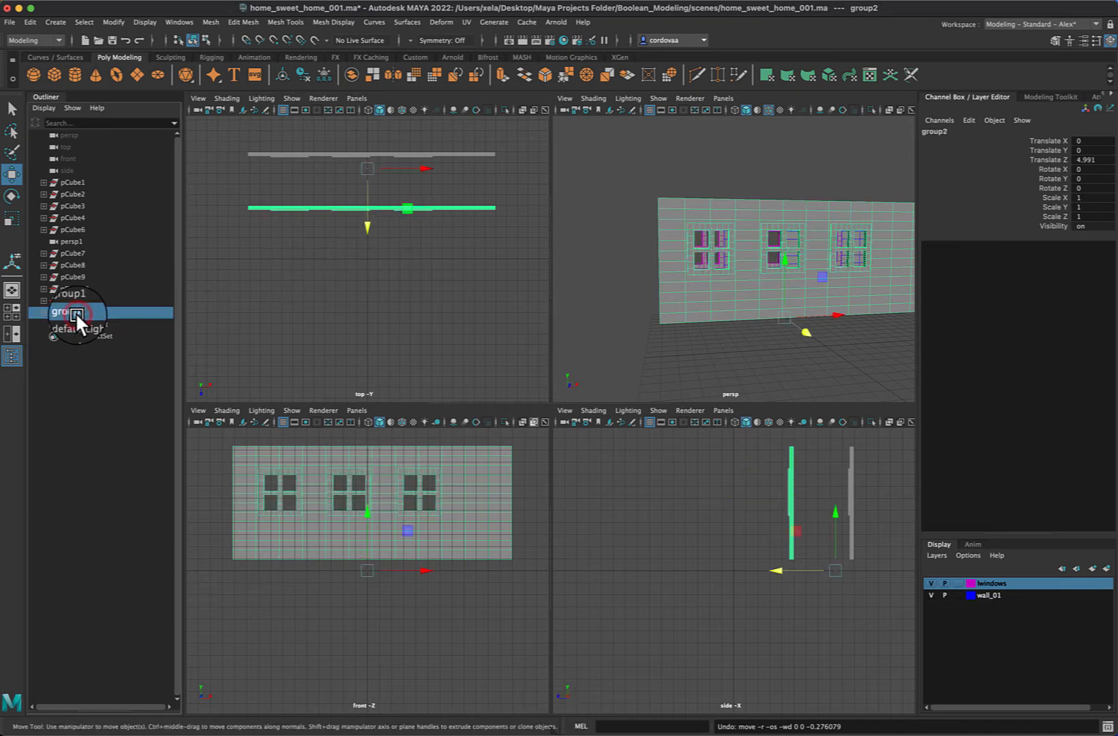
pyautogui.click(81, 300)
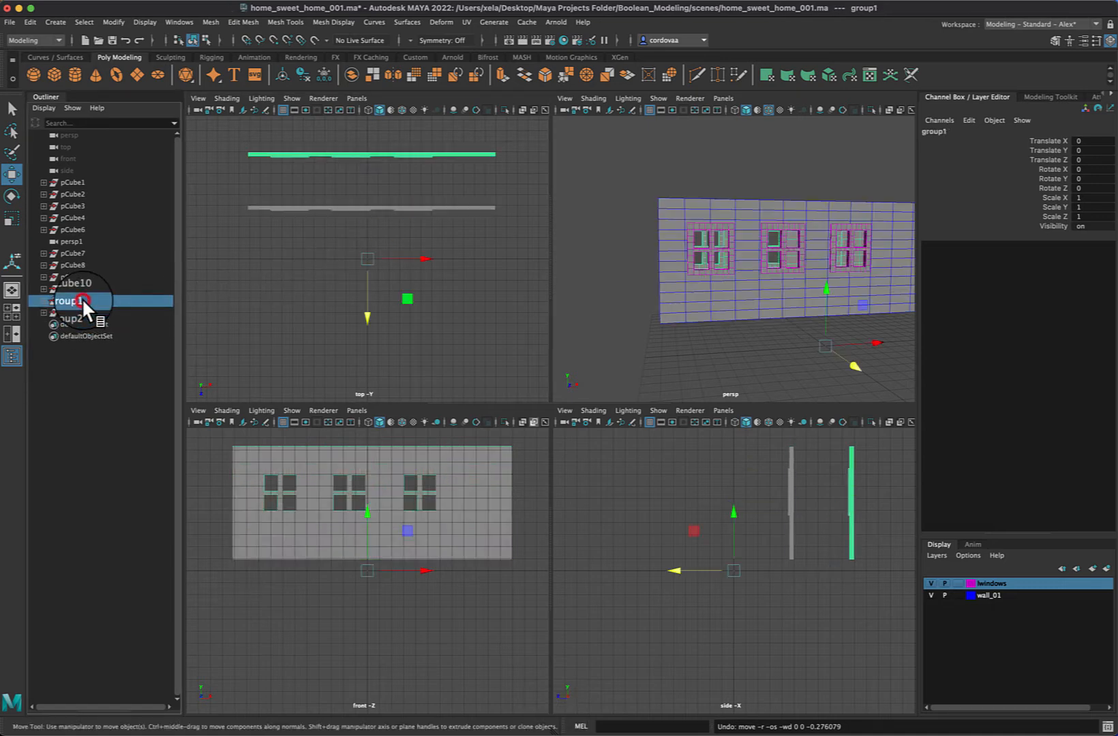
pyautogui.click(79, 312)
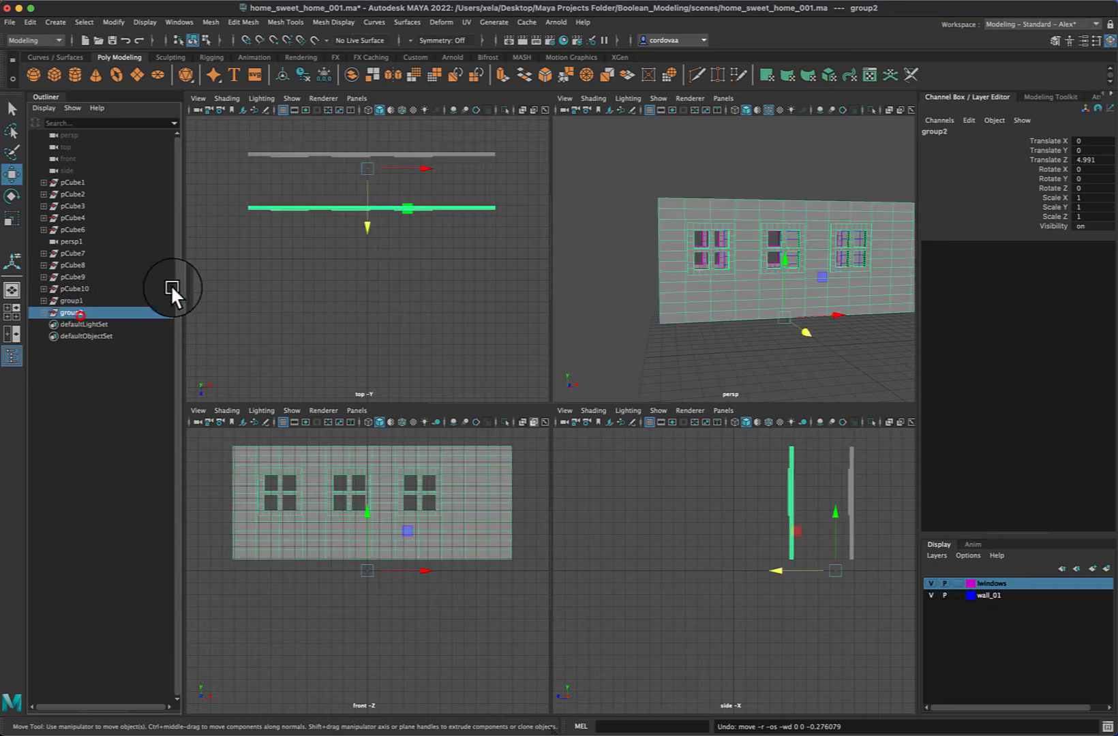
pyautogui.click(367, 225)
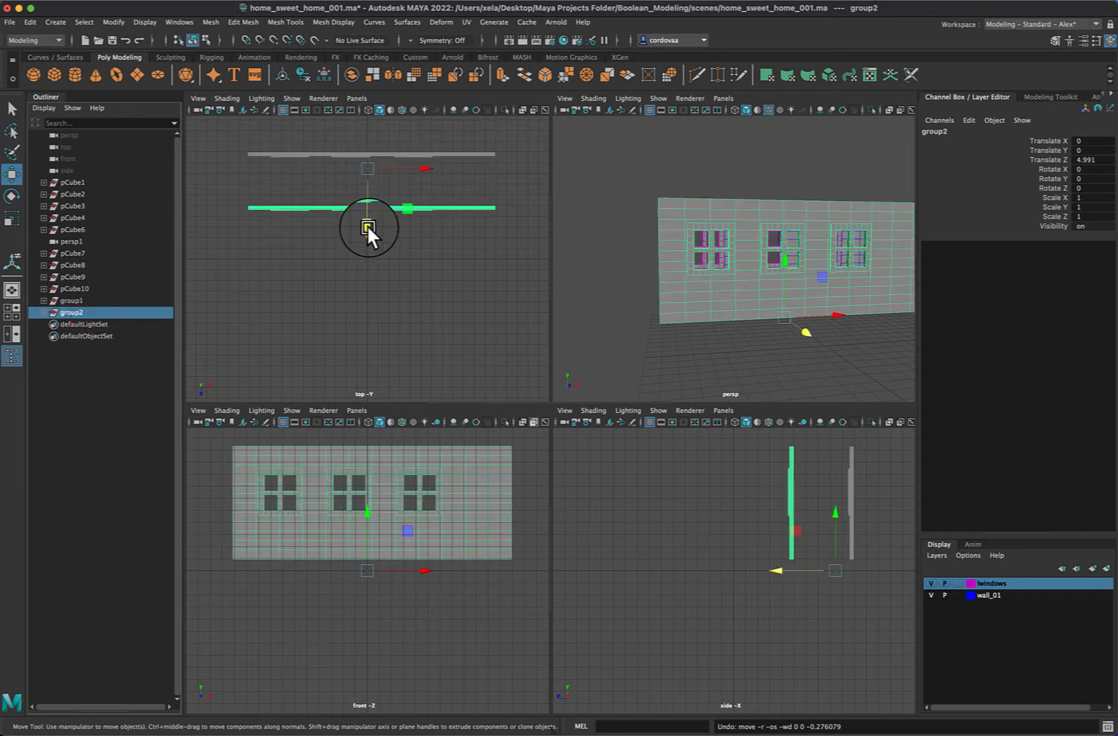
pyautogui.click(79, 300)
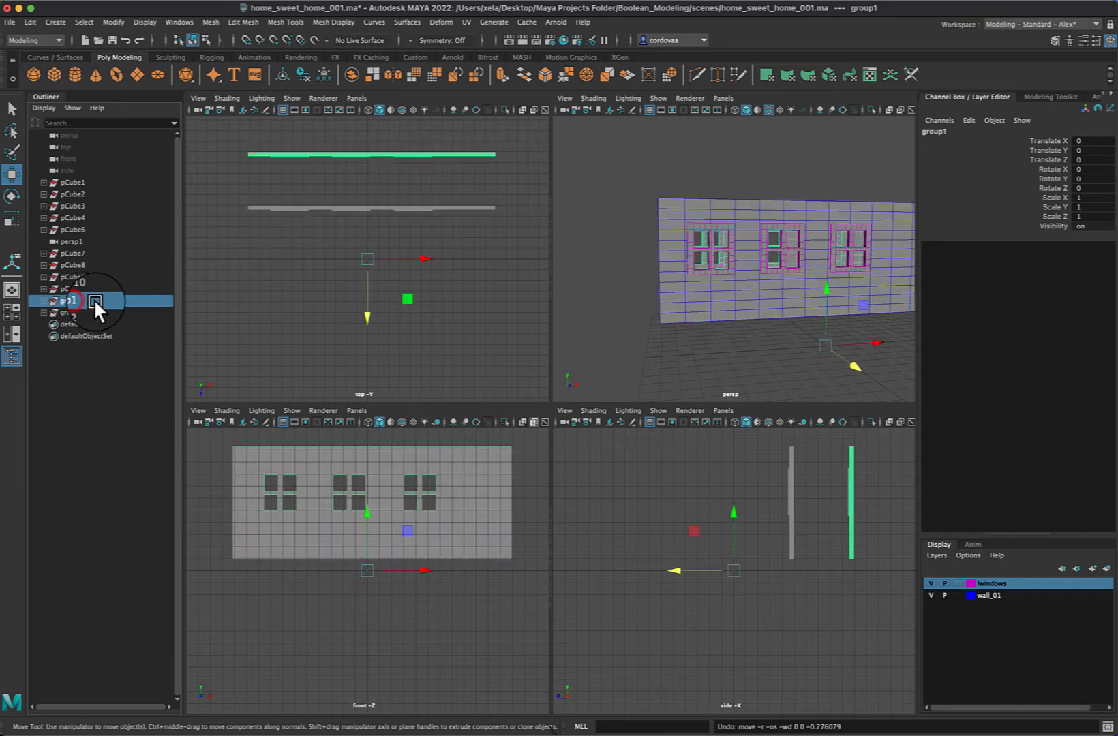
pyautogui.moveTo(366, 315); pyautogui.dragTo(370, 294)
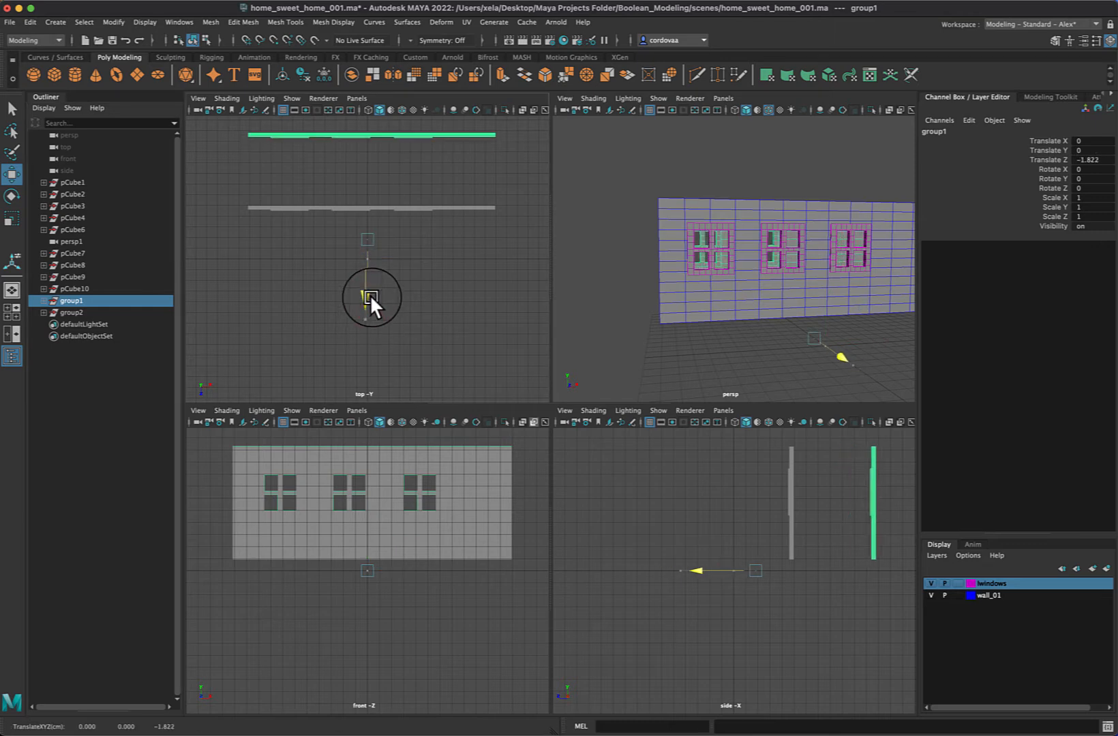
# Move the duplicated wall group, group2, forward to about 14.8 in Z
pyautogui.click(70, 312)
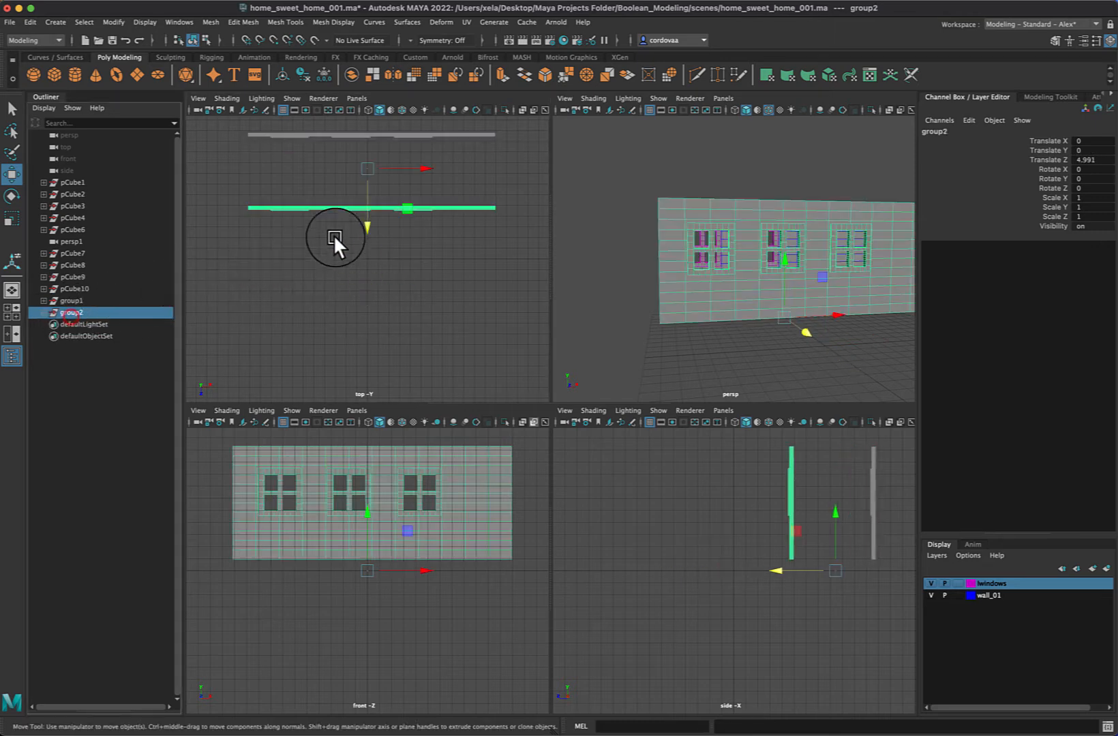
pyautogui.click(367, 226)
pyautogui.moveTo(366, 225); pyautogui.dragTo(371, 328)
# Rename group2 as wall_2 and move it further forward to about 19.5 in Z
pyautogui.click(115, 314)
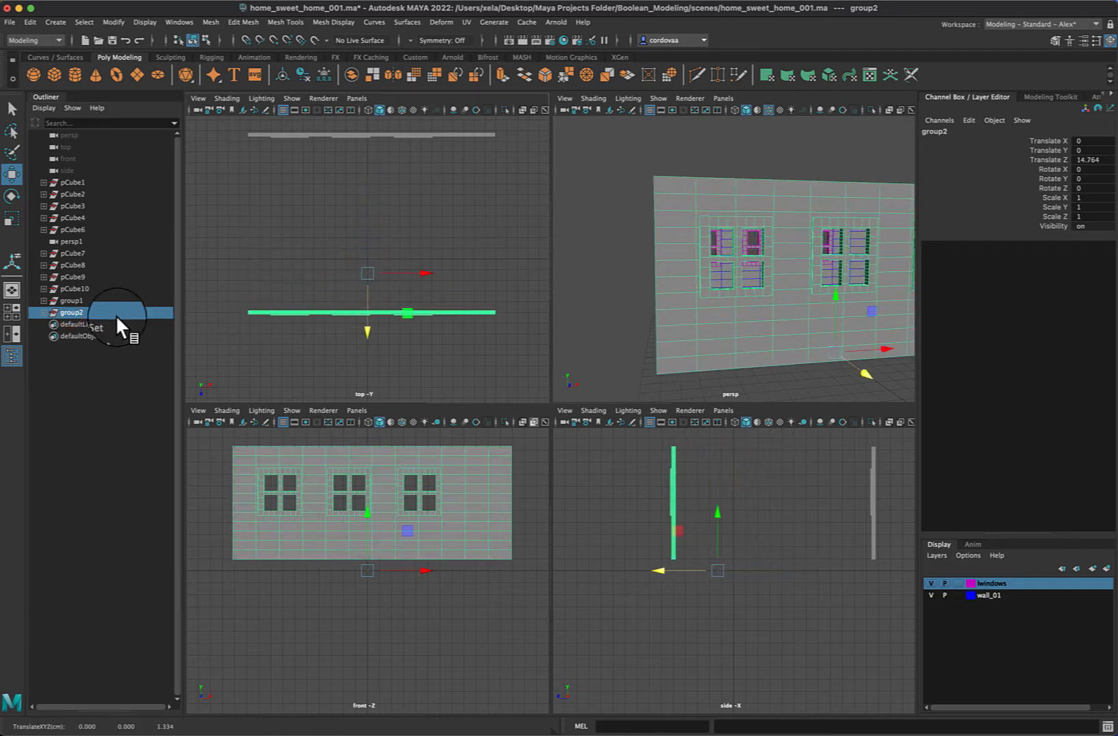
pyautogui.doubleClick(74, 312)
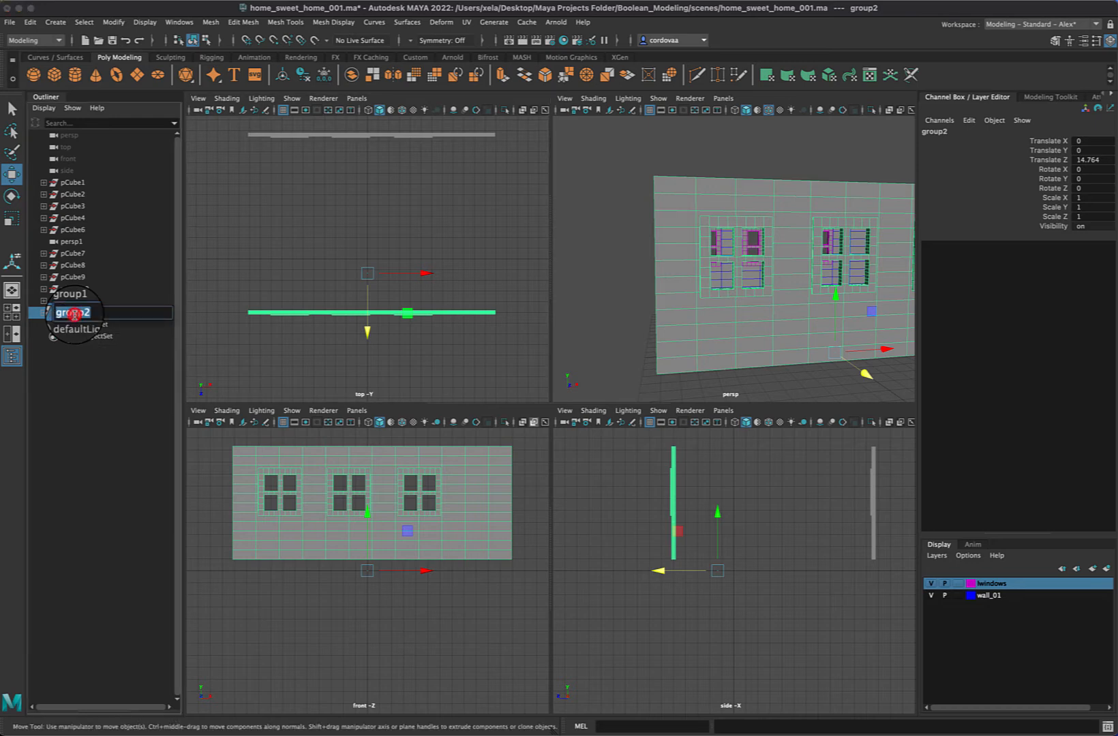
pyautogui.write('wall')
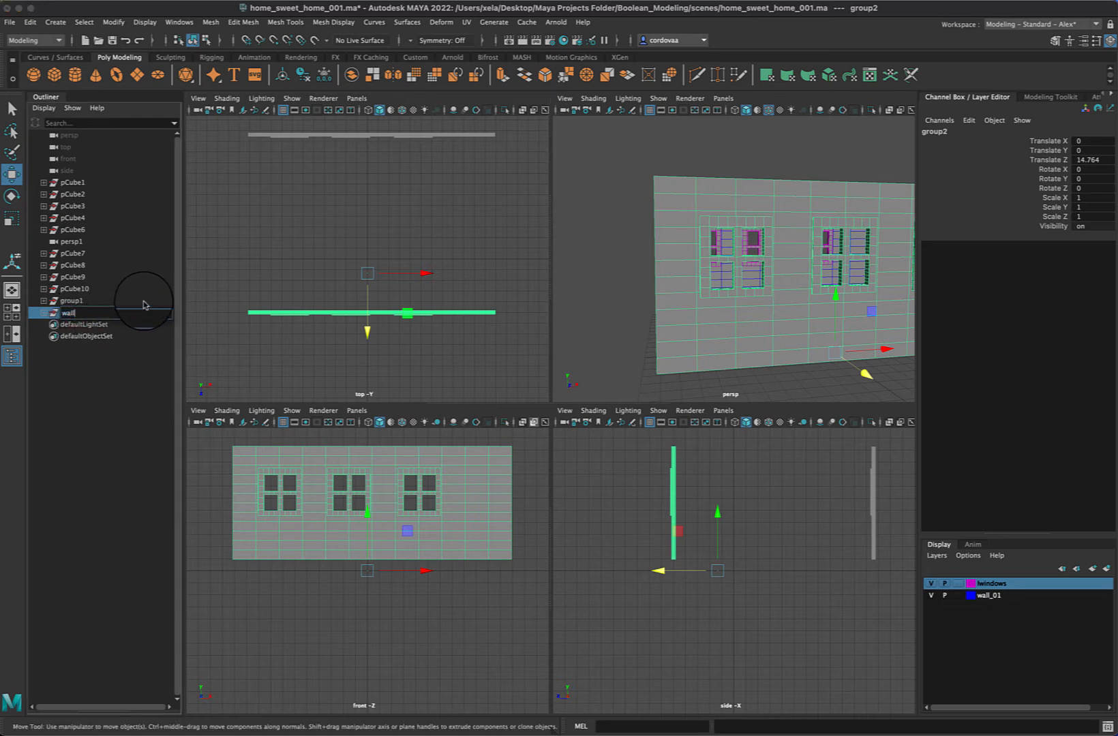
pyautogui.write('_2')
pyautogui.press('Return')
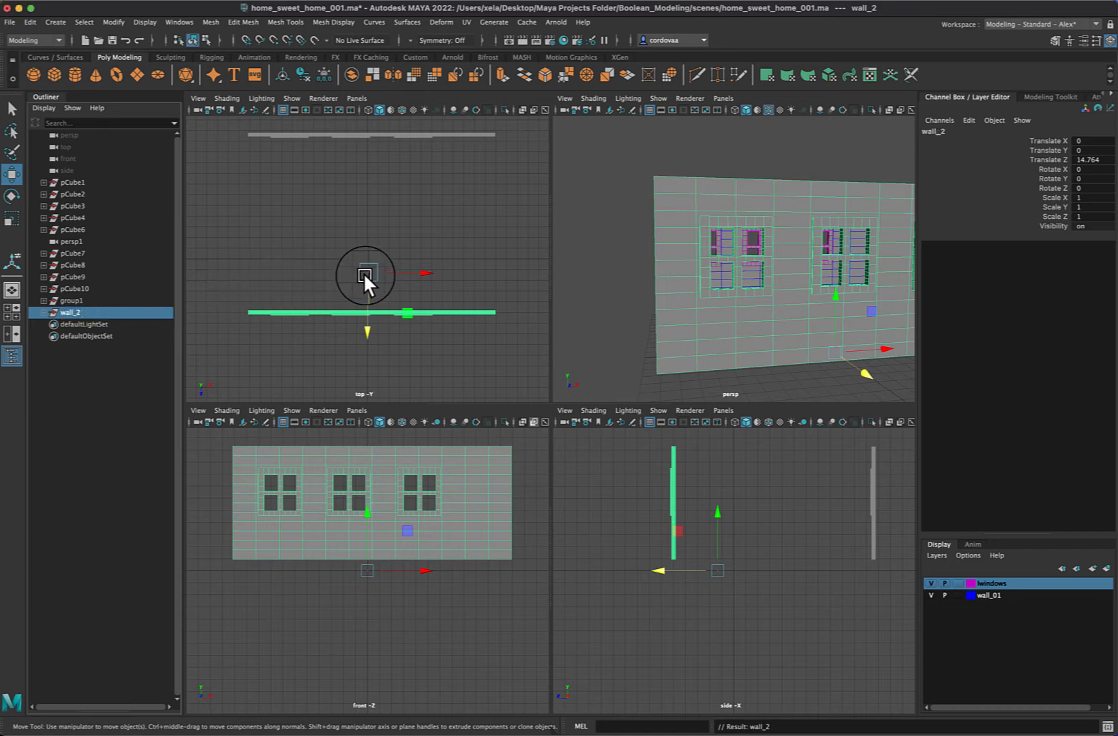
pyautogui.moveTo(363, 272); pyautogui.dragTo(364, 381)
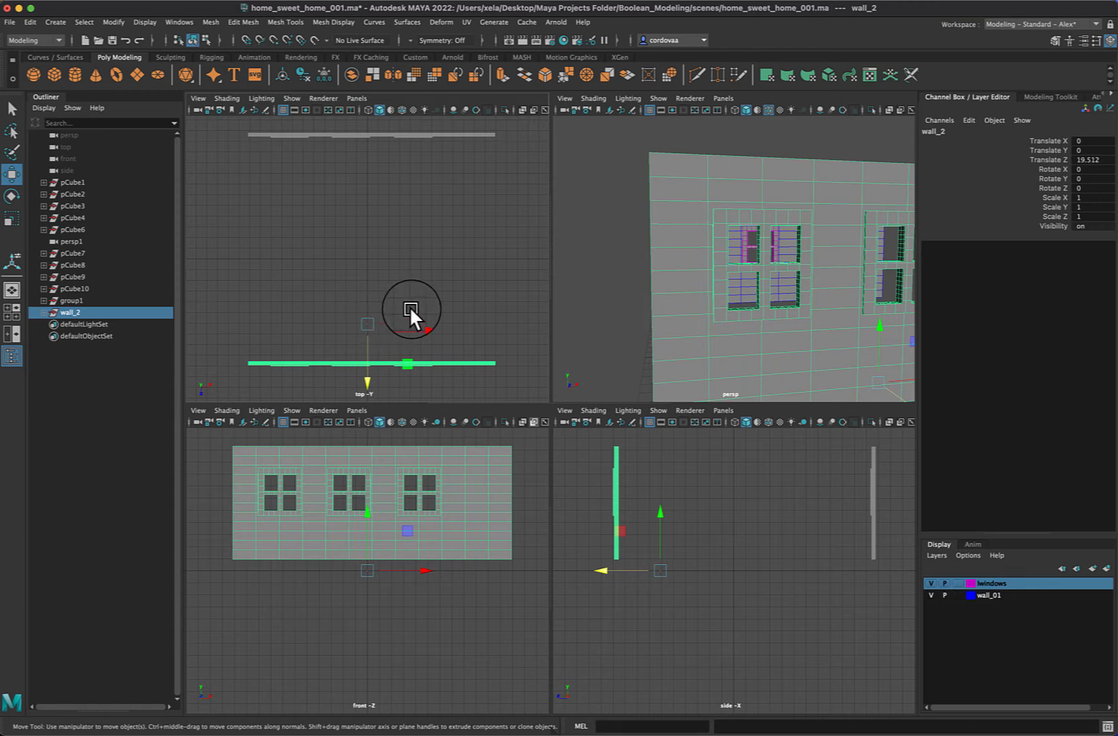
# Duplicate wall_2 and move the copy between the two walls, to about 11.3 in Z
pyautogui.press('super+d')
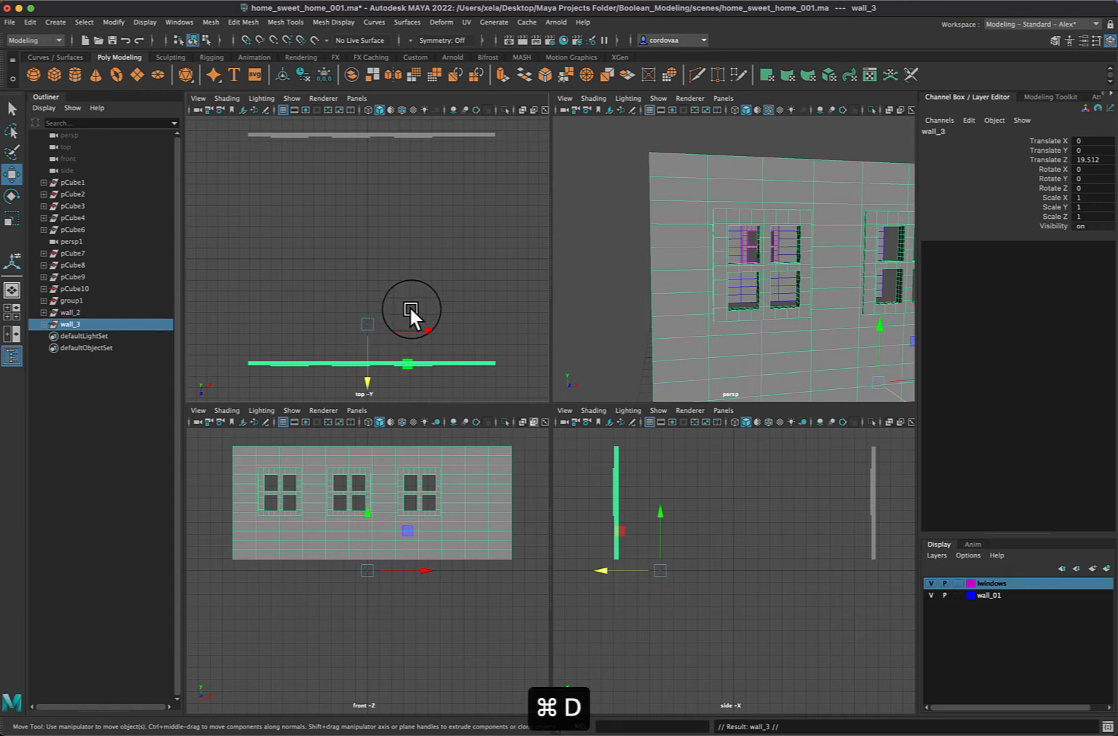
pyautogui.moveTo(364, 382); pyautogui.dragTo(372, 294)
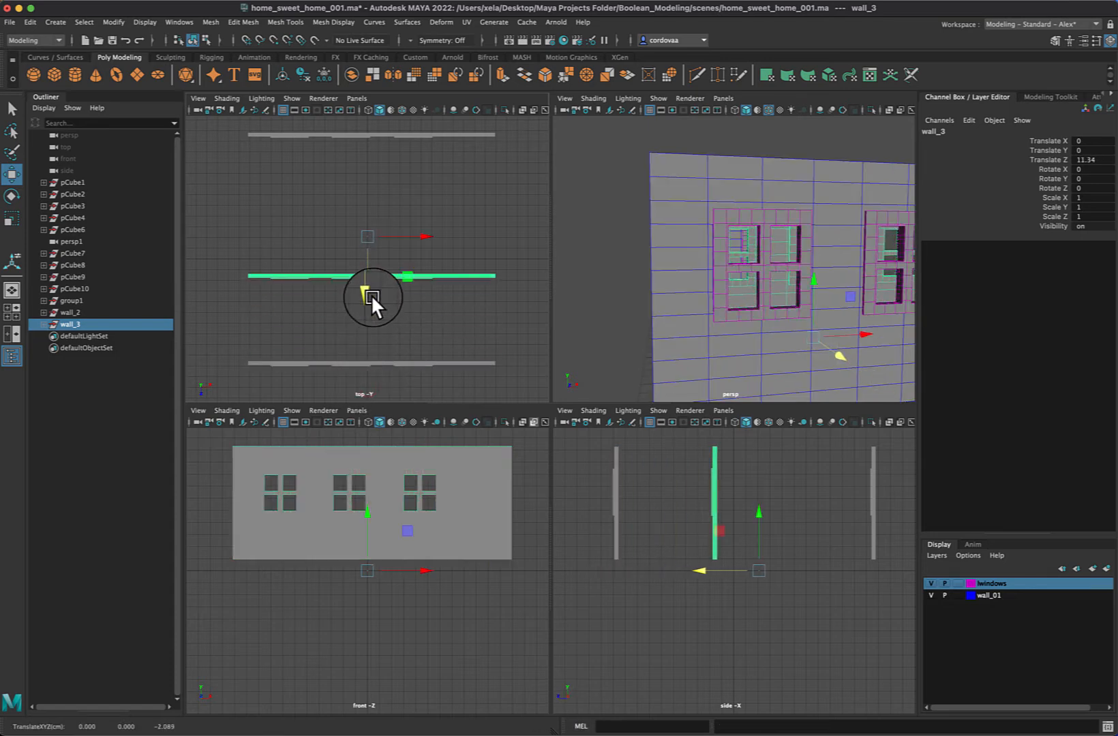
pyautogui.press('w')
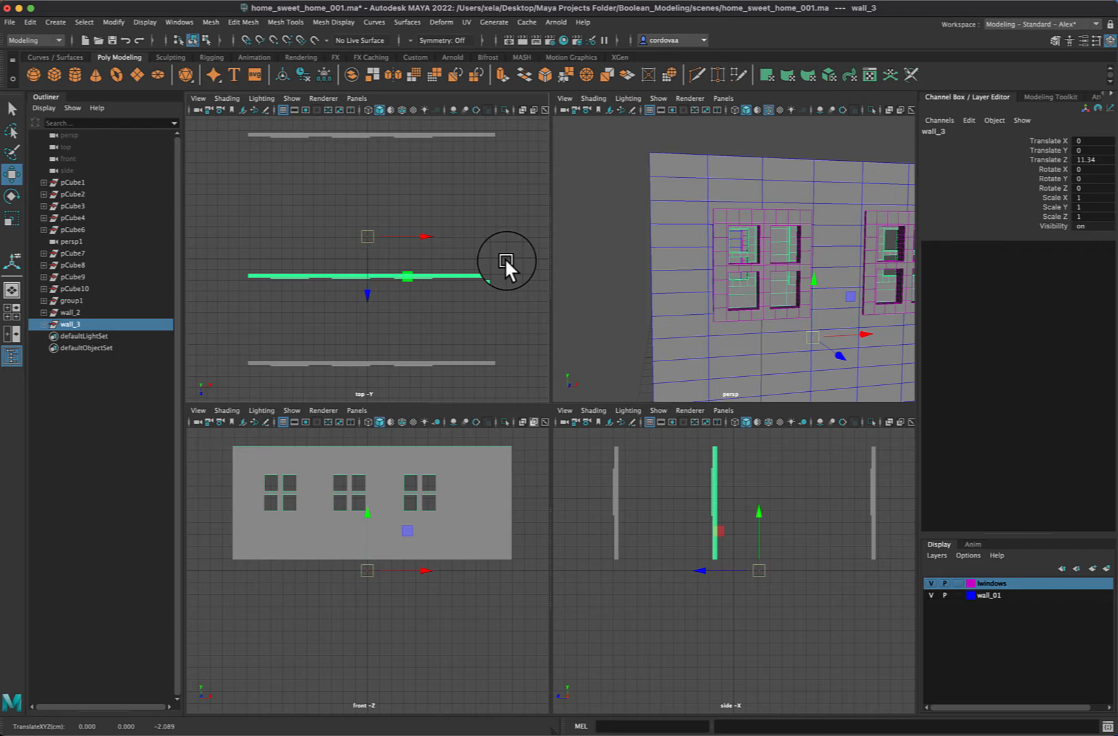
# Rotate wall_3 about -89.7° in Y and move it to about X -7.7, Z 12.1, closing one end of the two walls
pyautogui.press('e')
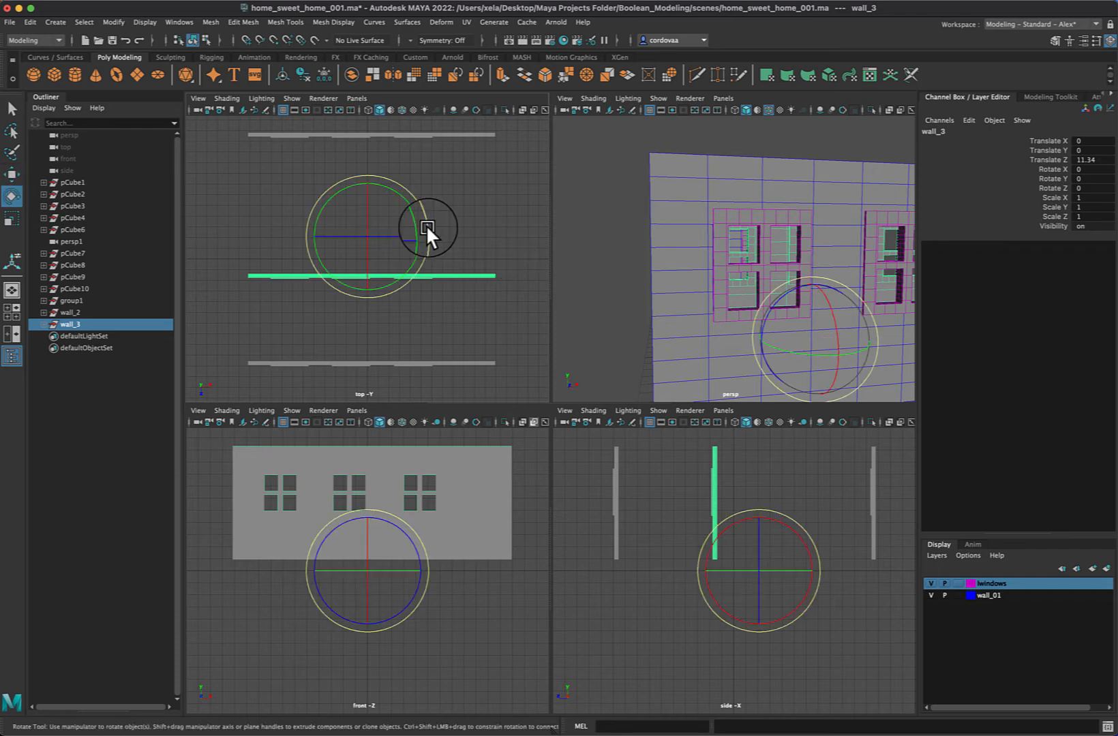
pyautogui.moveTo(425, 225); pyautogui.dragTo(373, 304)
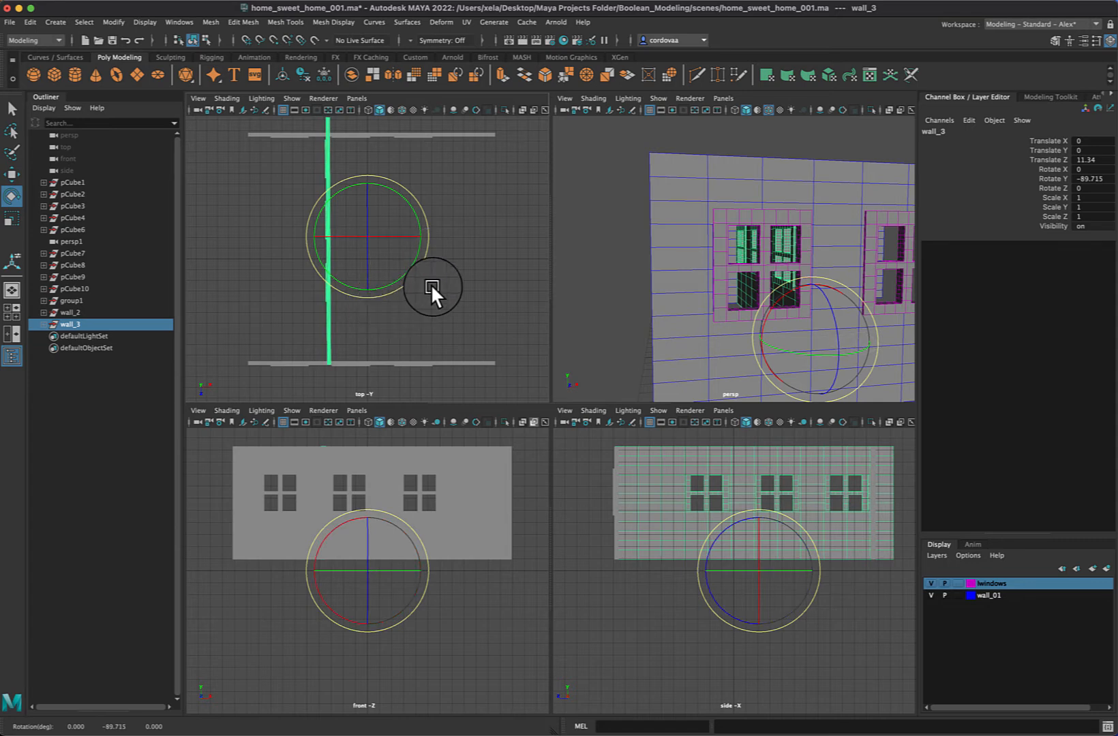
pyautogui.press('w')
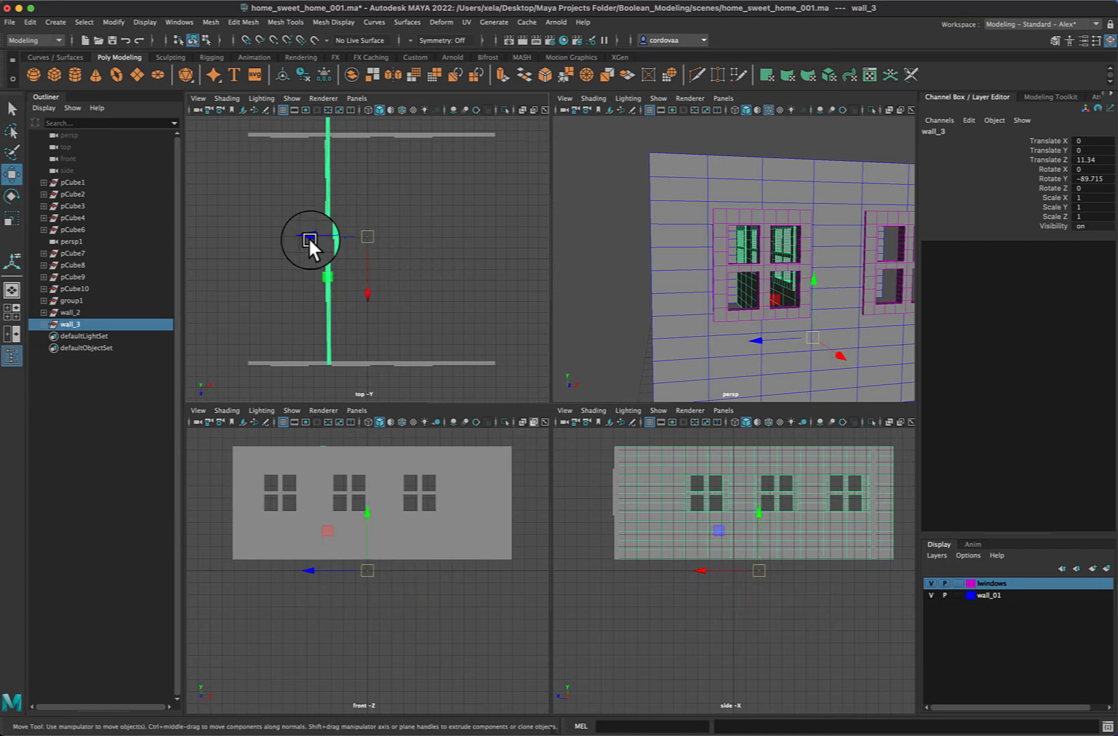
pyautogui.moveTo(309, 237); pyautogui.dragTo(225, 235)
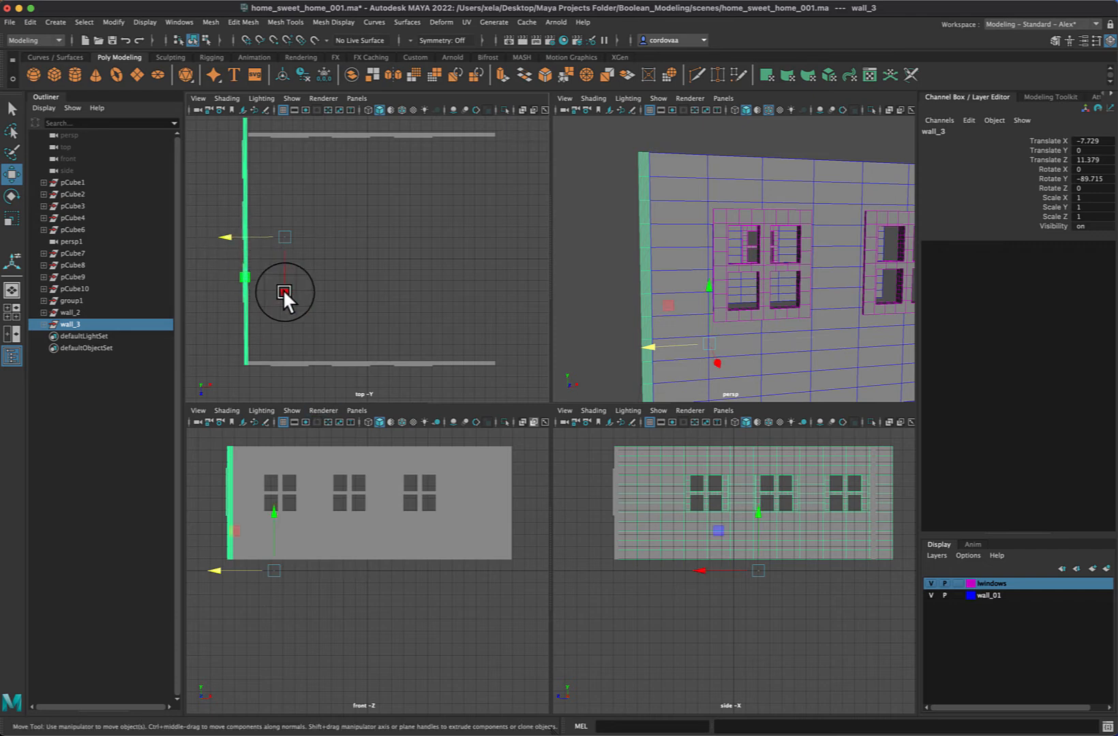
pyautogui.moveTo(283, 290); pyautogui.dragTo(285, 299)
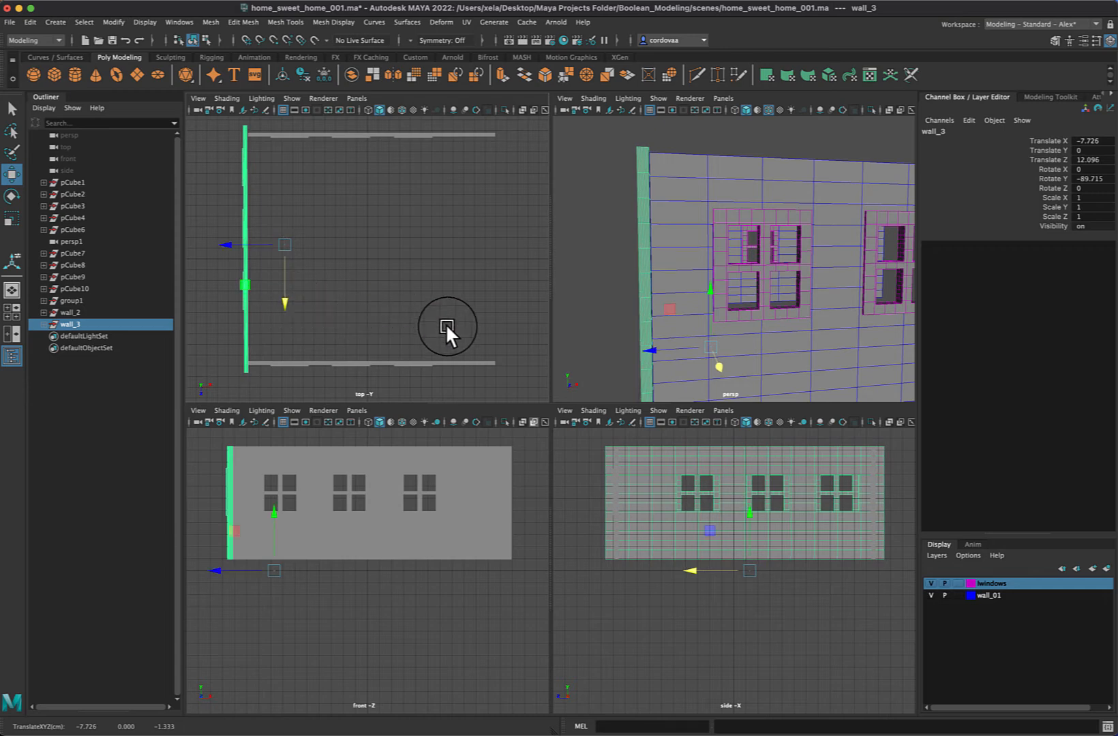
pyautogui.click(791, 137)
pyautogui.press('space')
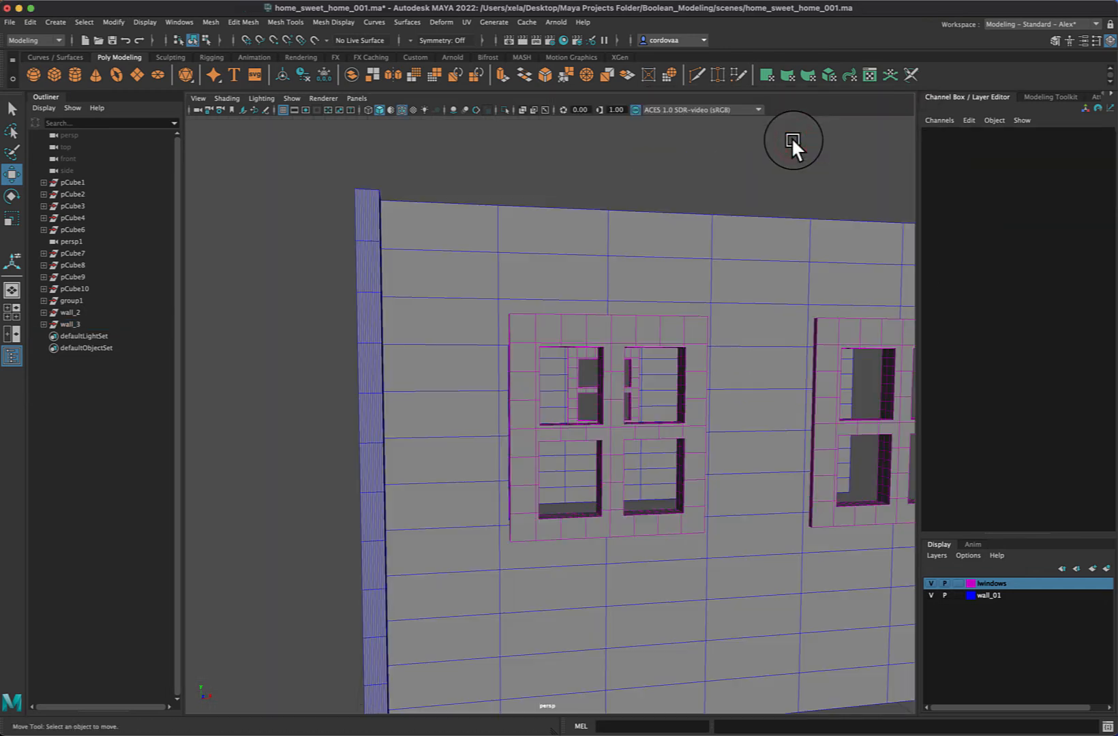
# Create a polygon cube, raise it above the walls to about 13.5 in Y, and flatten it to about 0.13 Y scale
pyautogui.press('f')
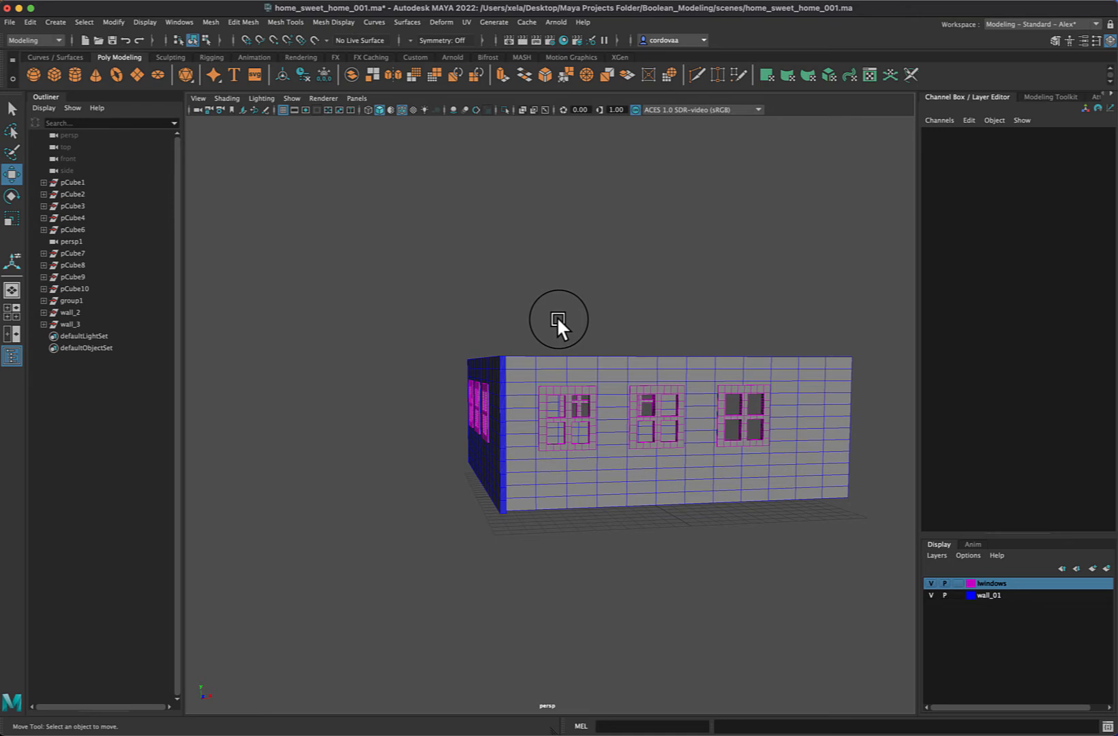
pyautogui.keyDown('alt'); pyautogui.moveTo(557, 315); pyautogui.dragTo(475, 321); pyautogui.keyUp('alt')
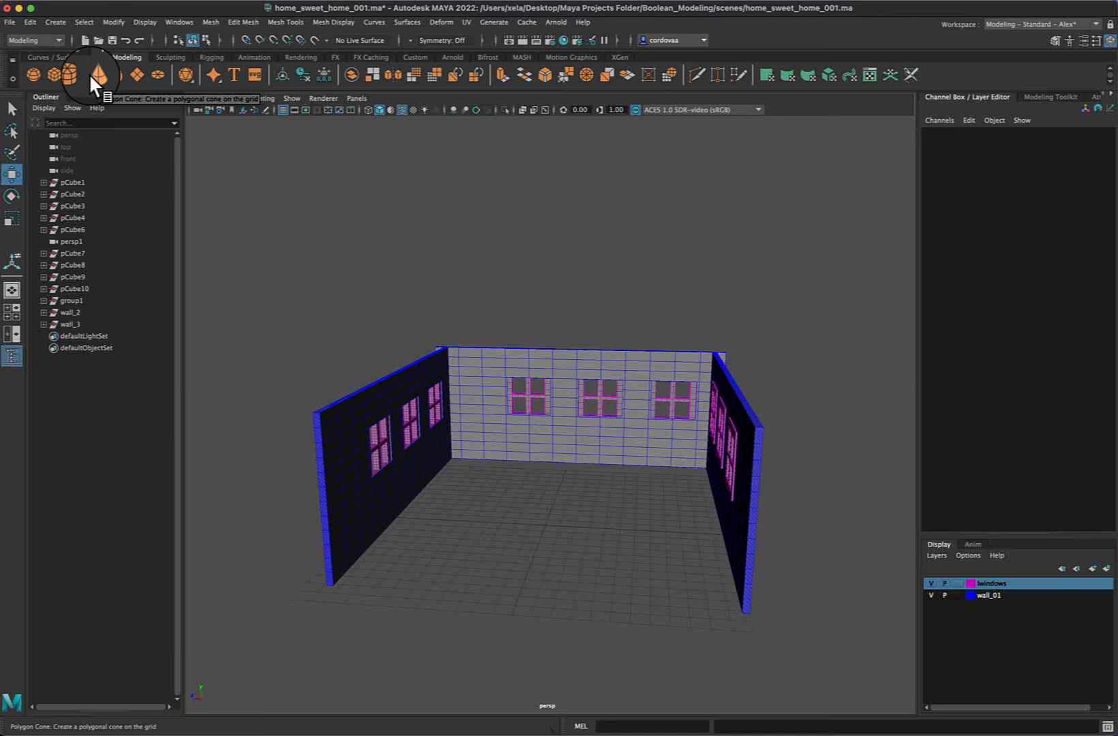
pyautogui.click(54, 73)
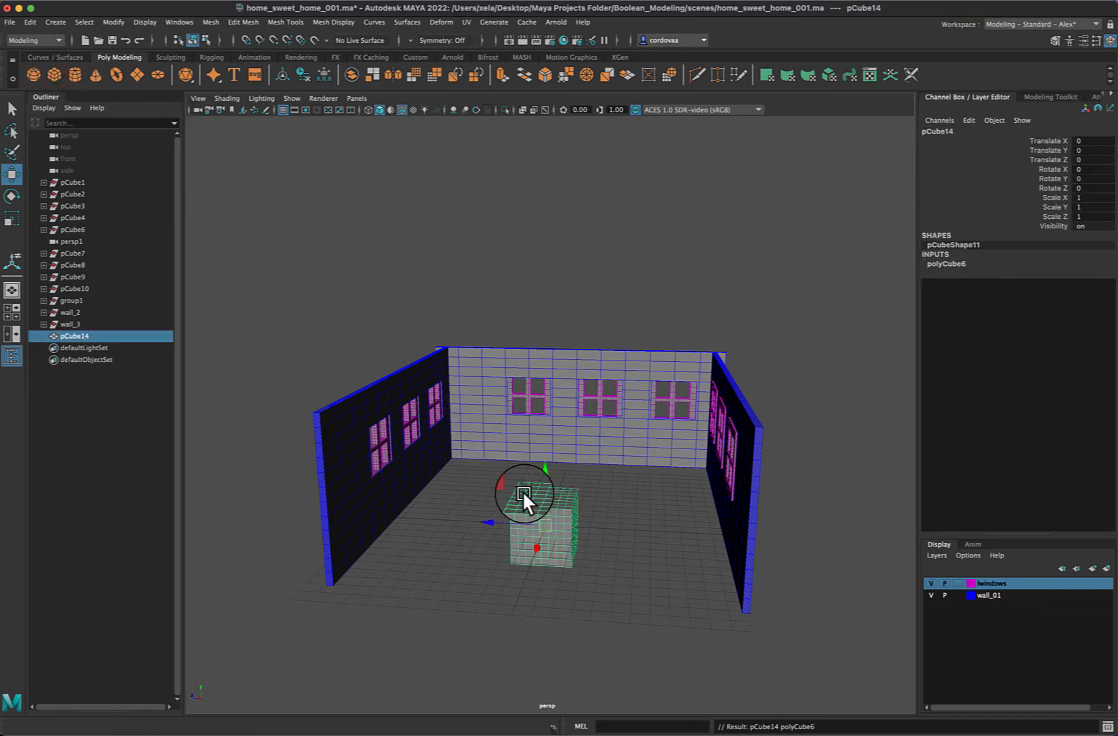
pyautogui.press('r')
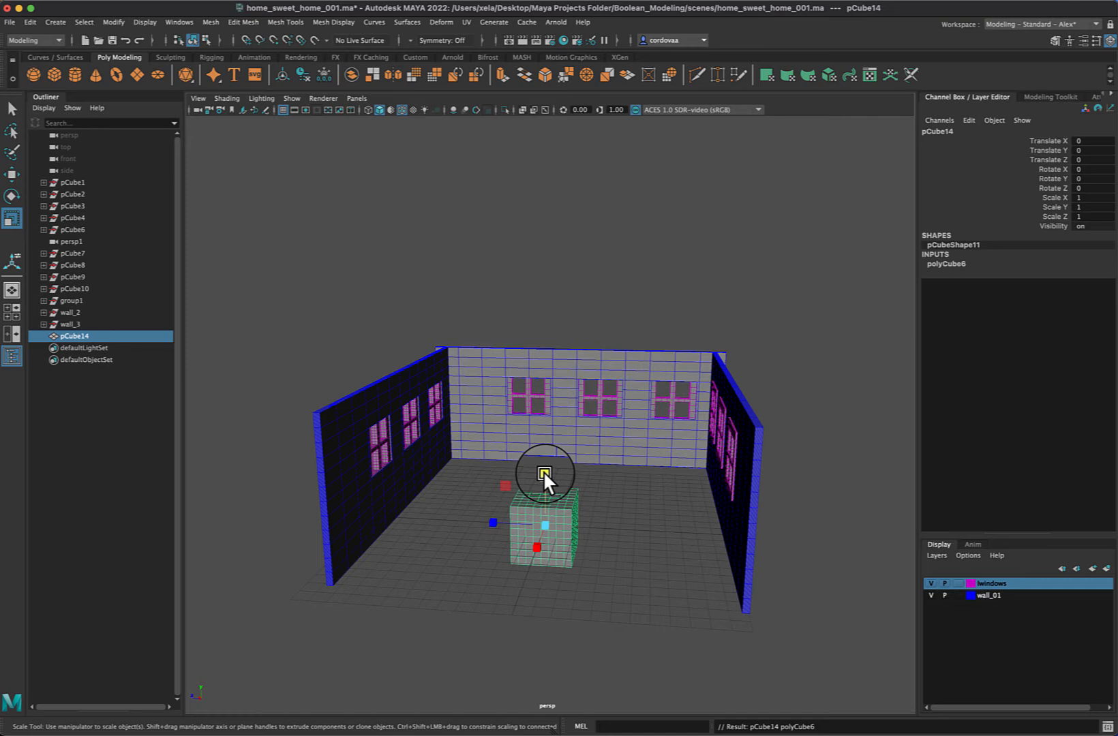
pyautogui.moveTo(543, 471); pyautogui.dragTo(566, 259)
pyautogui.press('w')
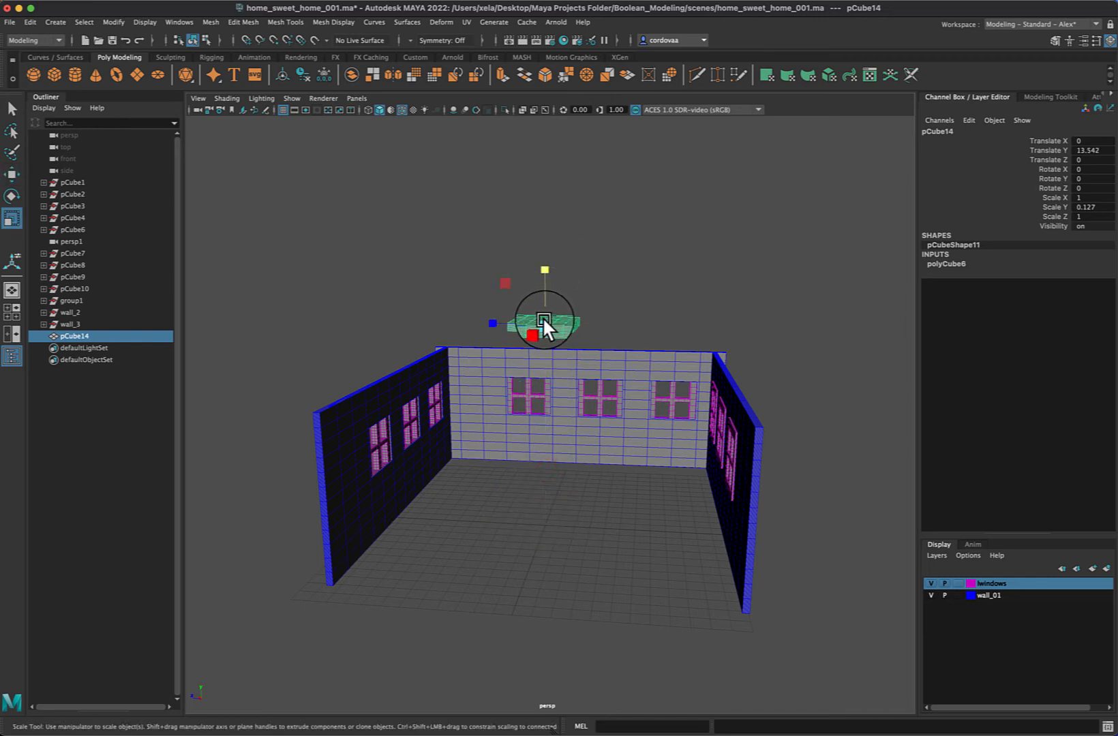
# Scale the slab to about 6.12 in X and Z and 0.14 in Y, and place it on the walls at about Y 10.6, Z -0.6
pyautogui.moveTo(542, 317); pyautogui.dragTo(773, 315)
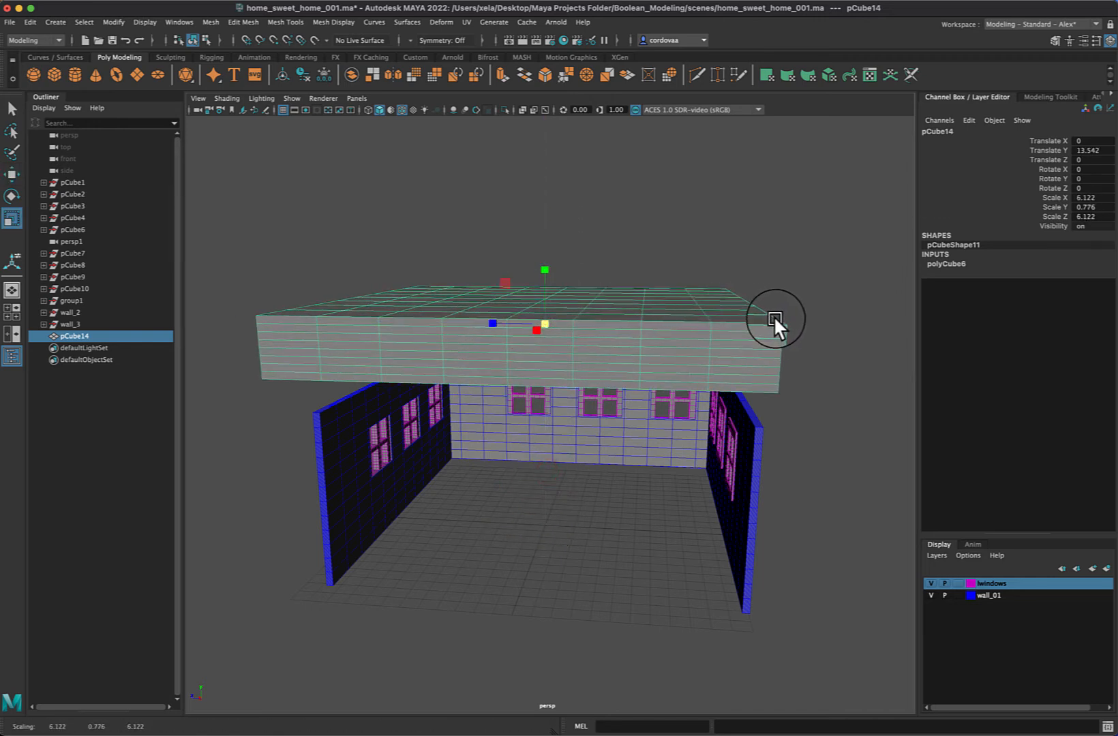
pyautogui.moveTo(545, 269); pyautogui.dragTo(549, 312)
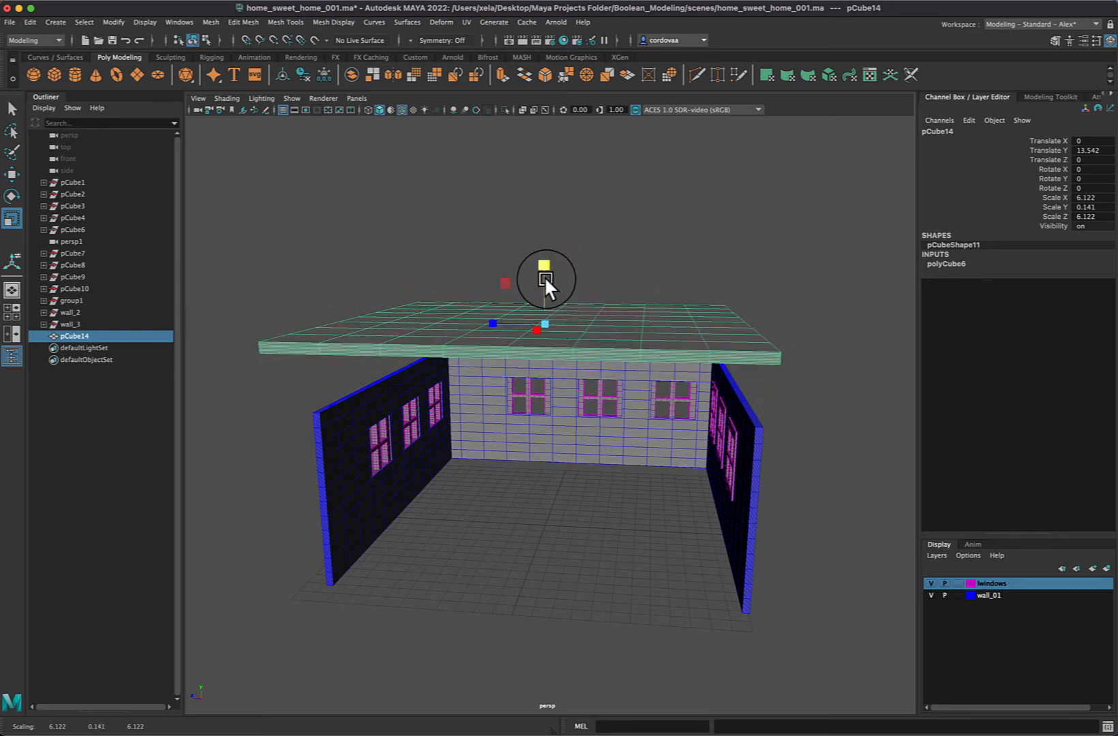
pyautogui.press('w')
pyautogui.moveTo(543, 262); pyautogui.dragTo(550, 306)
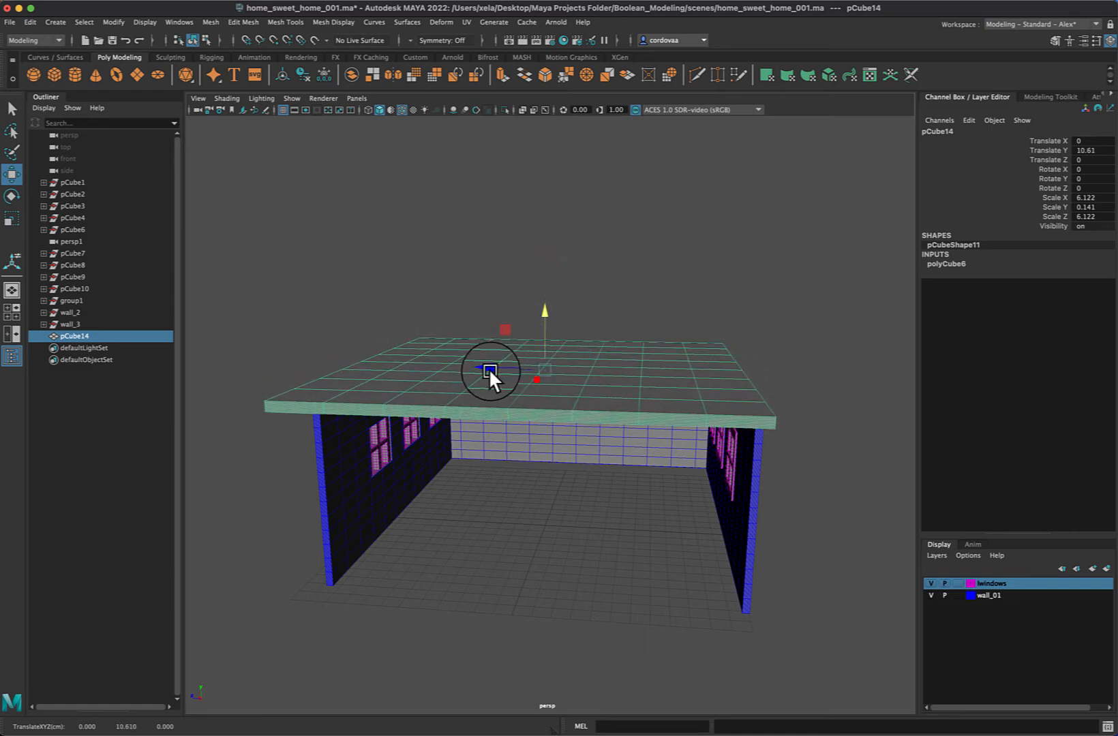
pyautogui.moveTo(489, 367); pyautogui.dragTo(511, 359)
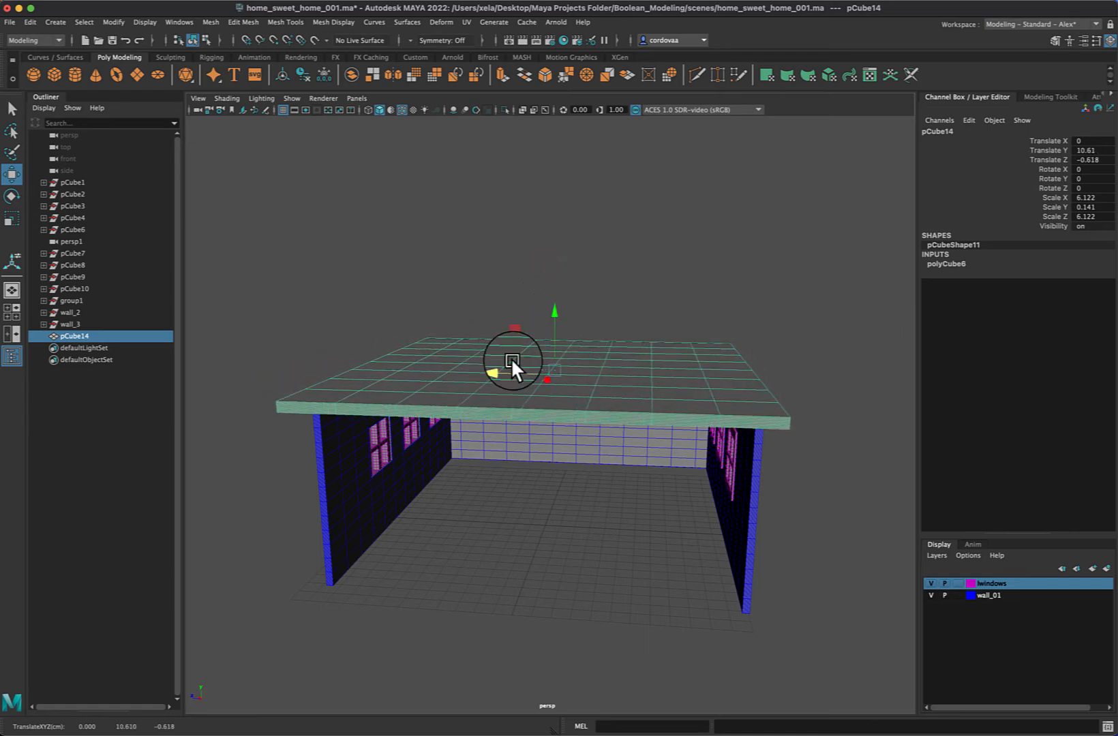
pyautogui.click(673, 261)
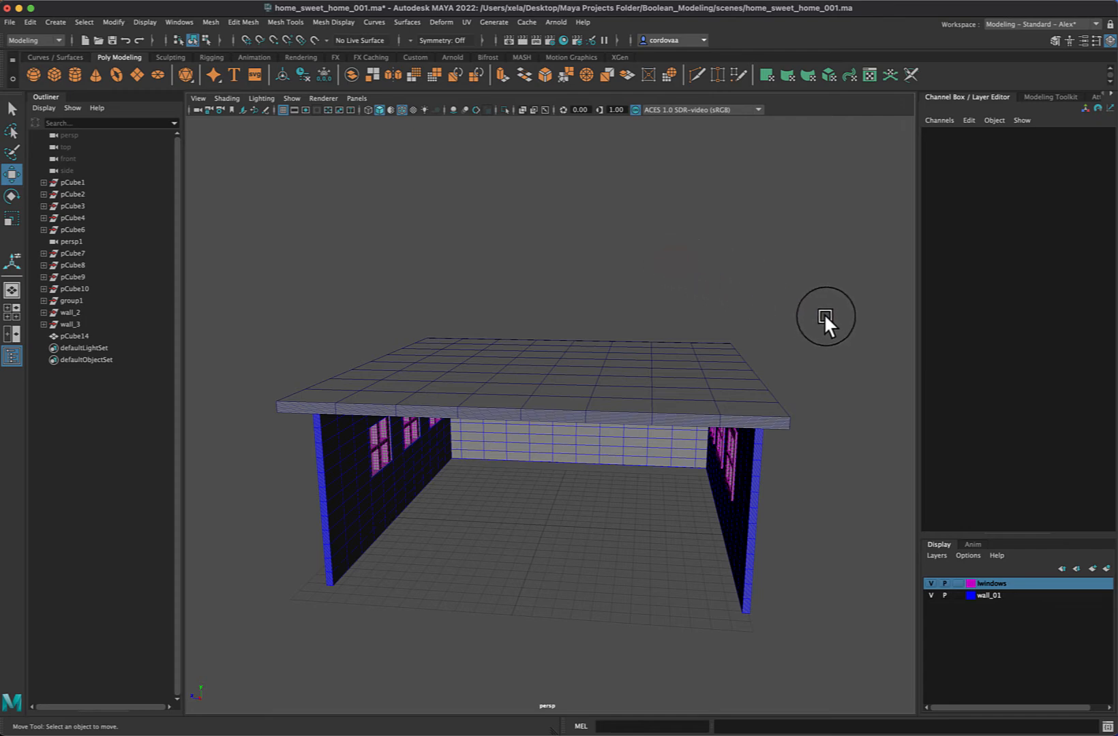
# Inspect how the roof slab sits on the walls, from outside, from inside and in the four-view layout
pyautogui.scroll(-2, 823, 313)
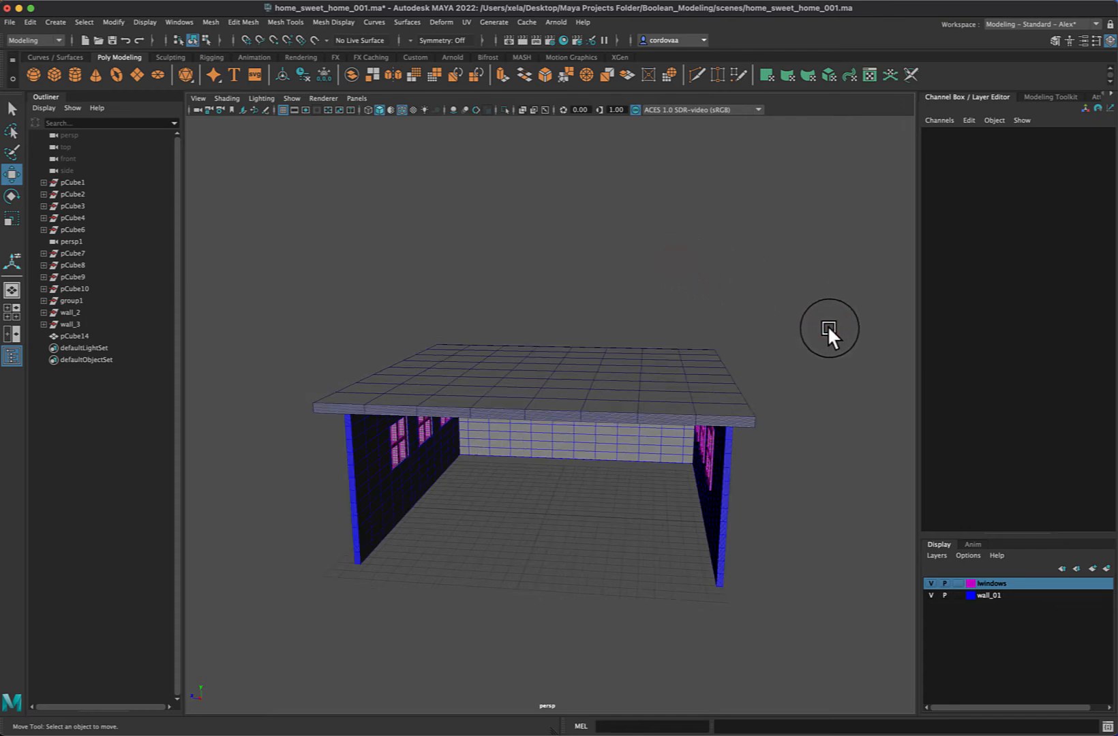
pyautogui.keyDown('alt'); pyautogui.moveTo(828, 325); pyautogui.dragTo(834, 319); pyautogui.keyUp('alt')
pyautogui.scroll(5, 834, 320)
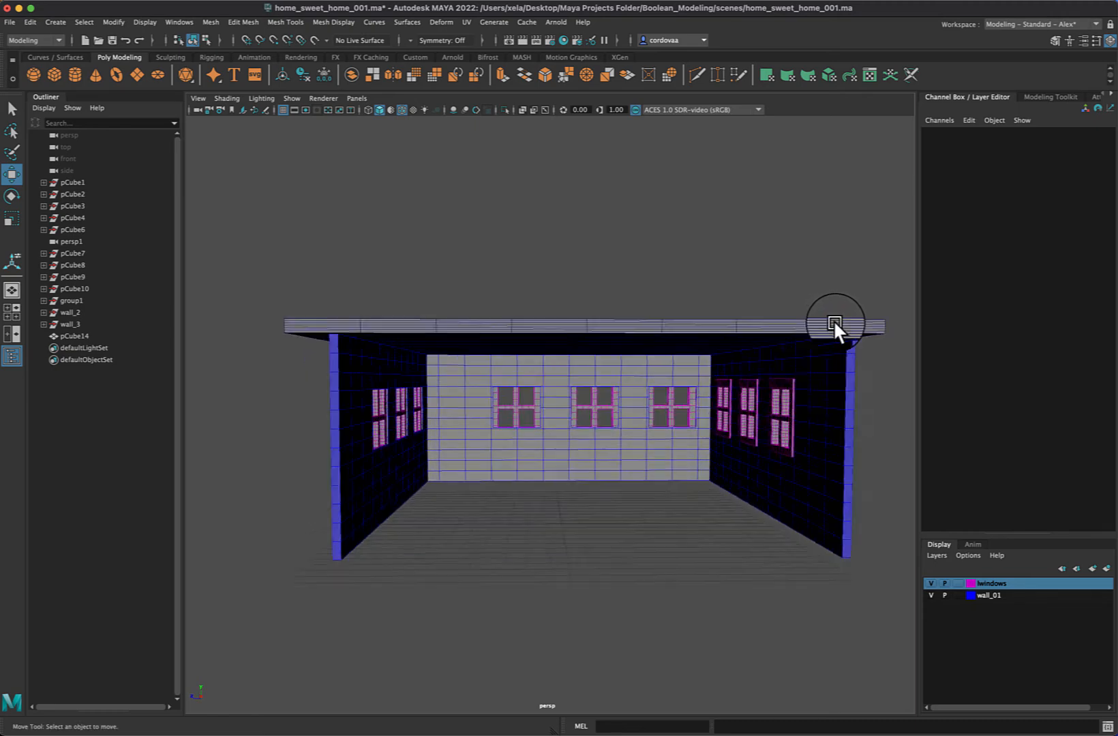
pyautogui.scroll(3, 832, 319)
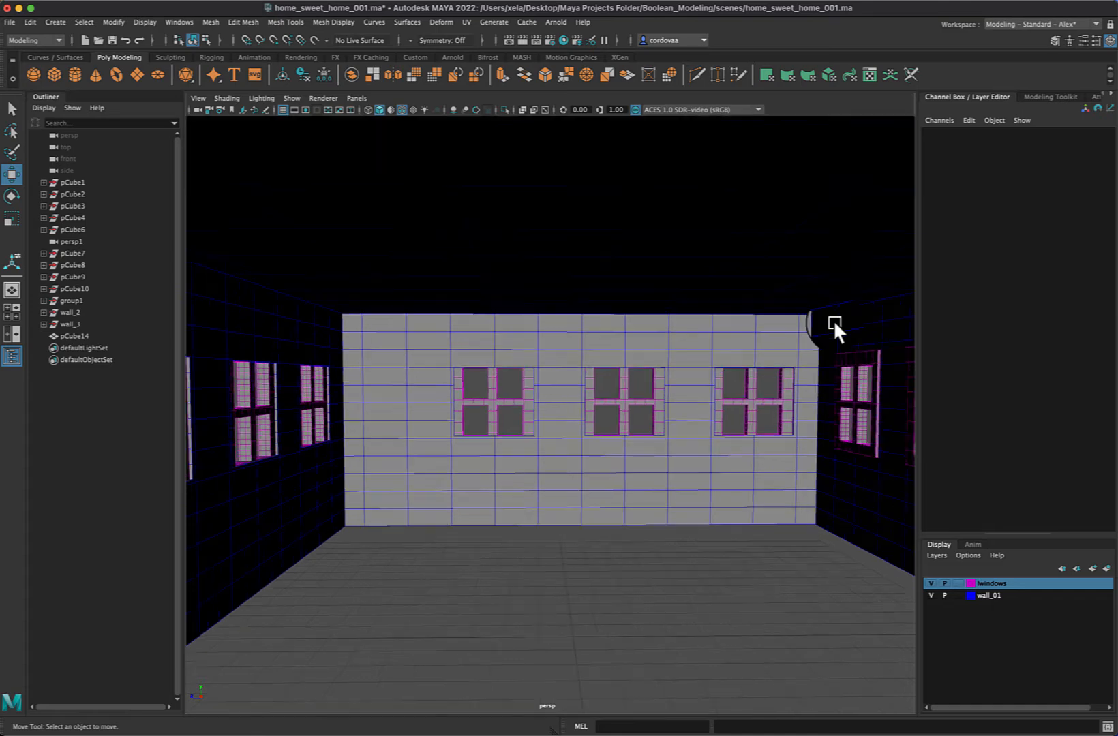
pyautogui.scroll(-1, 833, 320)
pyautogui.scroll(-6, 834, 320)
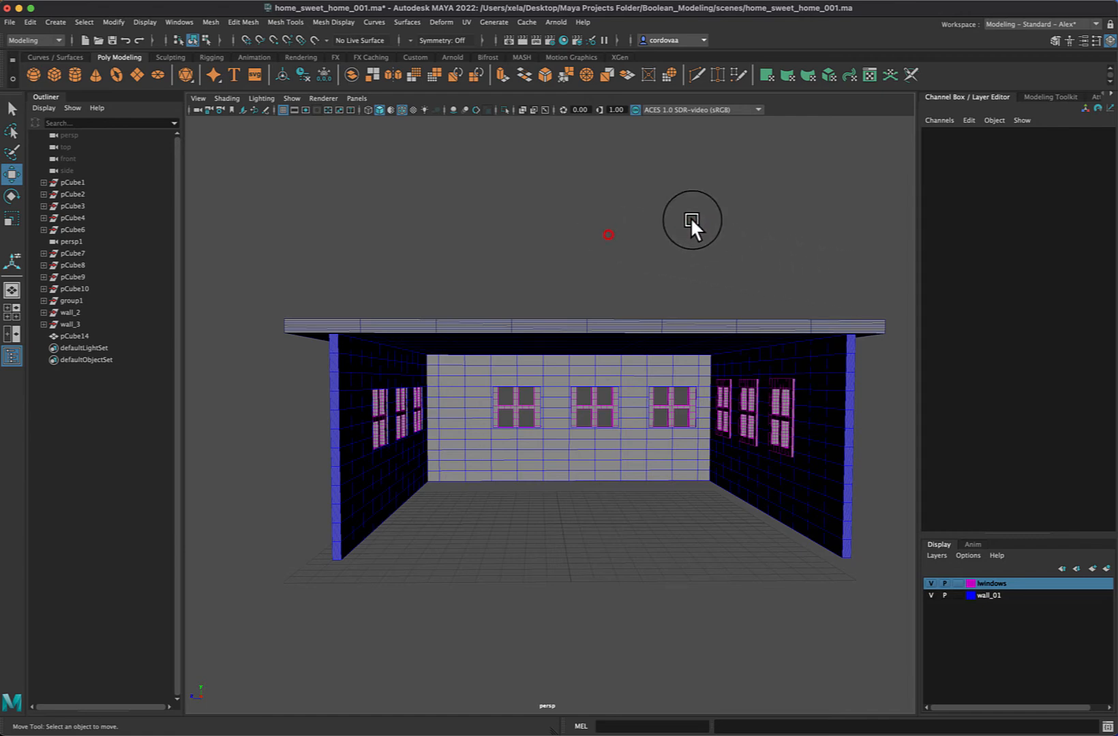
pyautogui.scroll(-4, 691, 216)
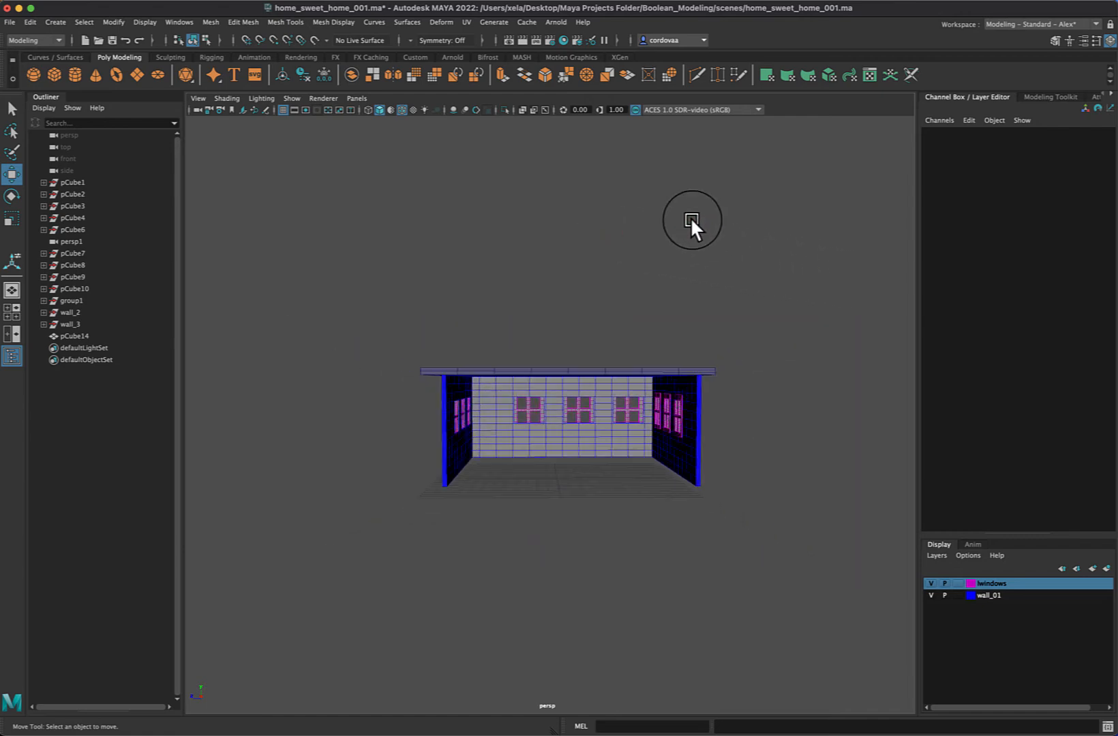
pyautogui.press('space')
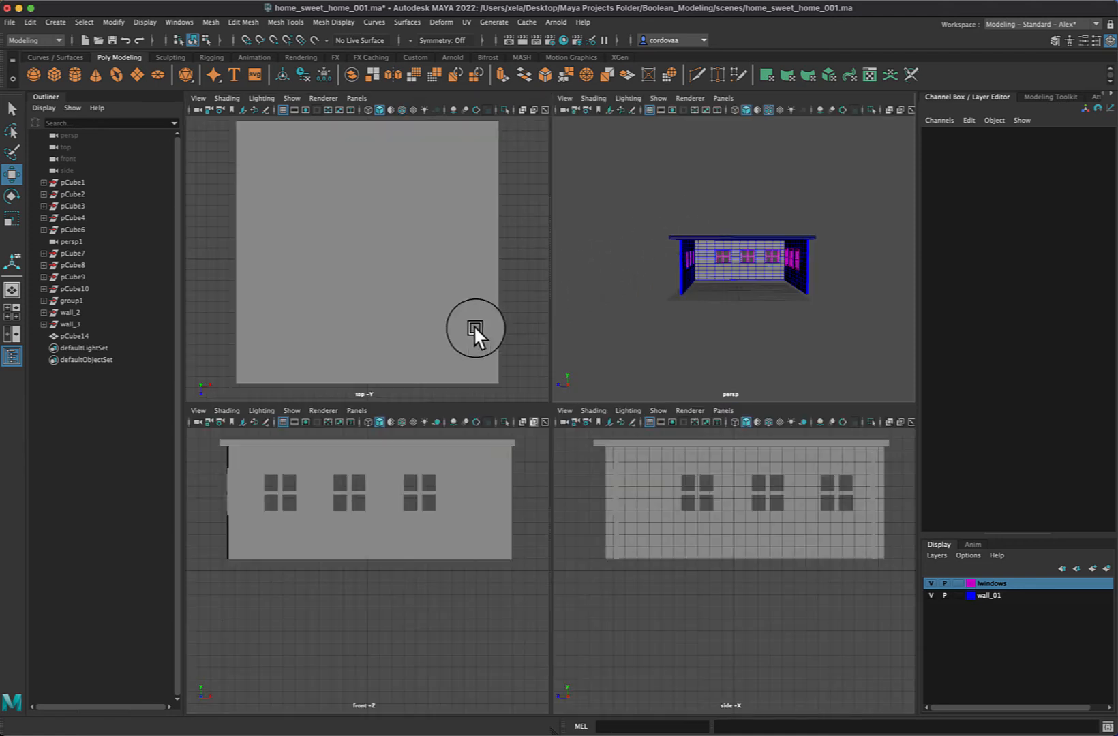
pyautogui.scroll(-4, 412, 355)
pyautogui.scroll(5, 411, 355)
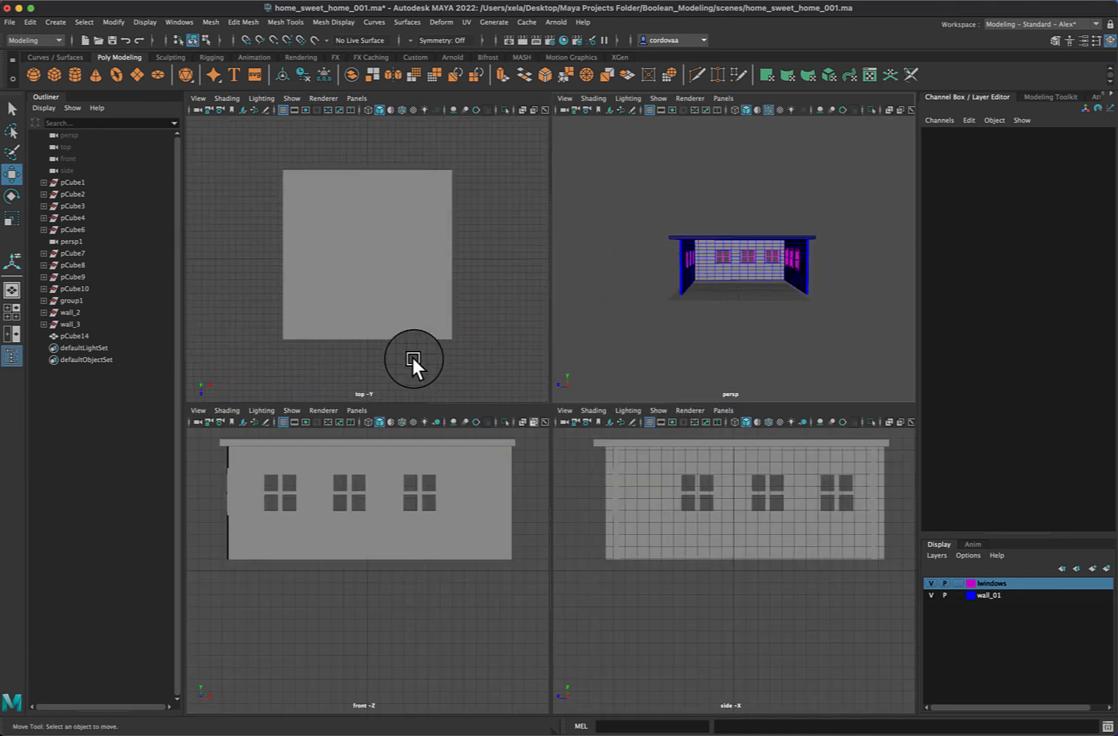
# Assign the roof slab to a new display layer and set the layer's colour to teal
pyautogui.click(726, 234)
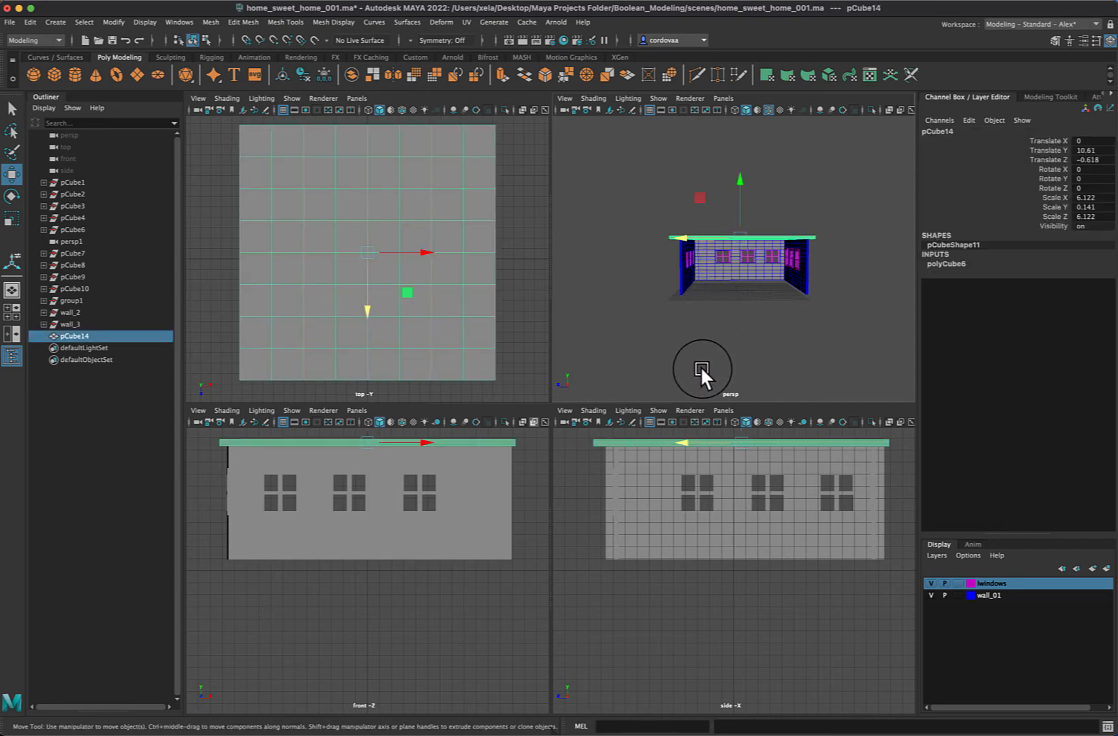
pyautogui.scroll(10, 700, 365)
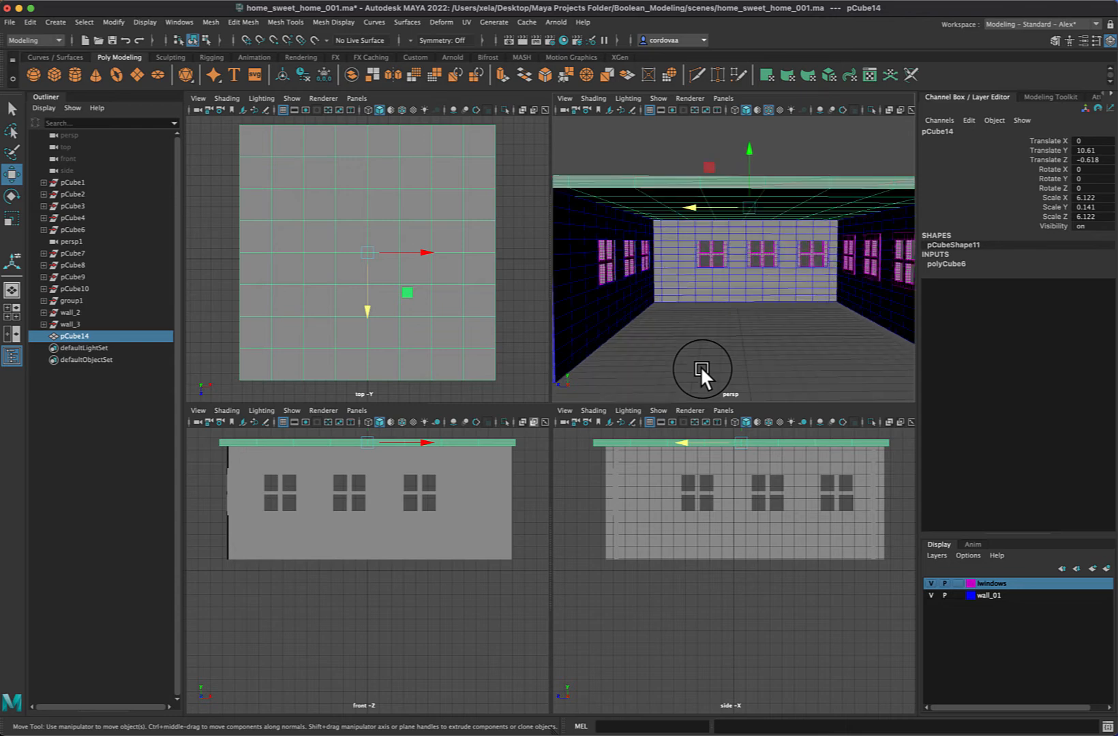
pyautogui.scroll(-5, 700, 367)
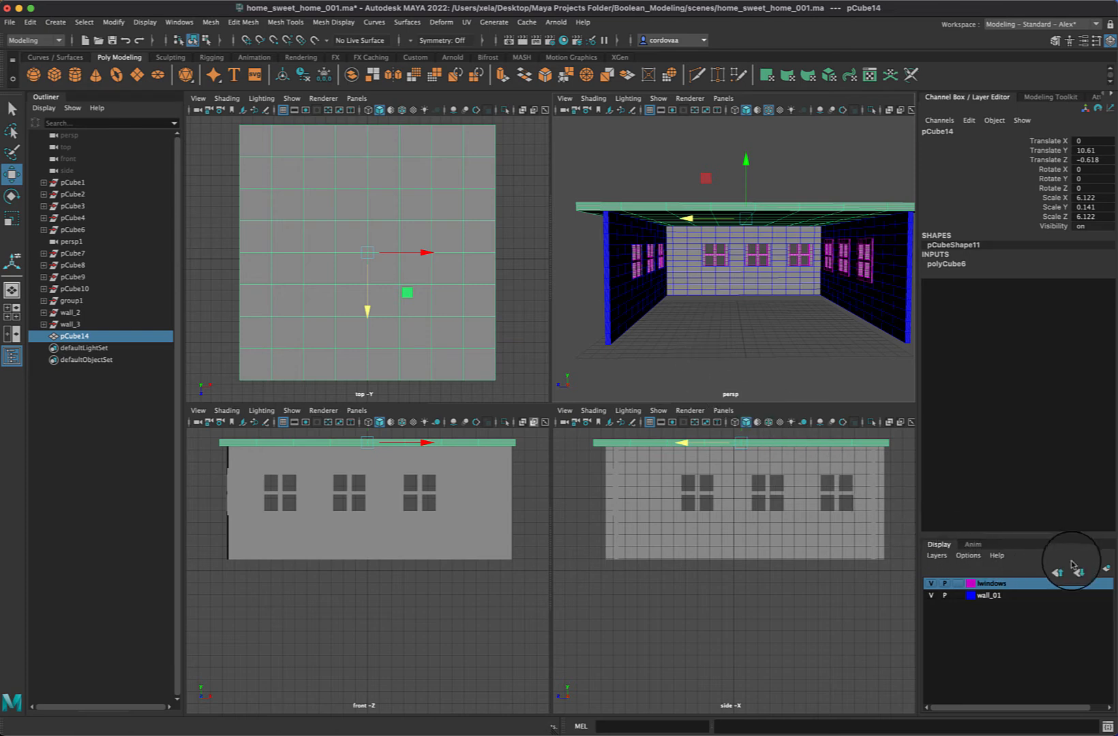
pyautogui.click(1107, 570)
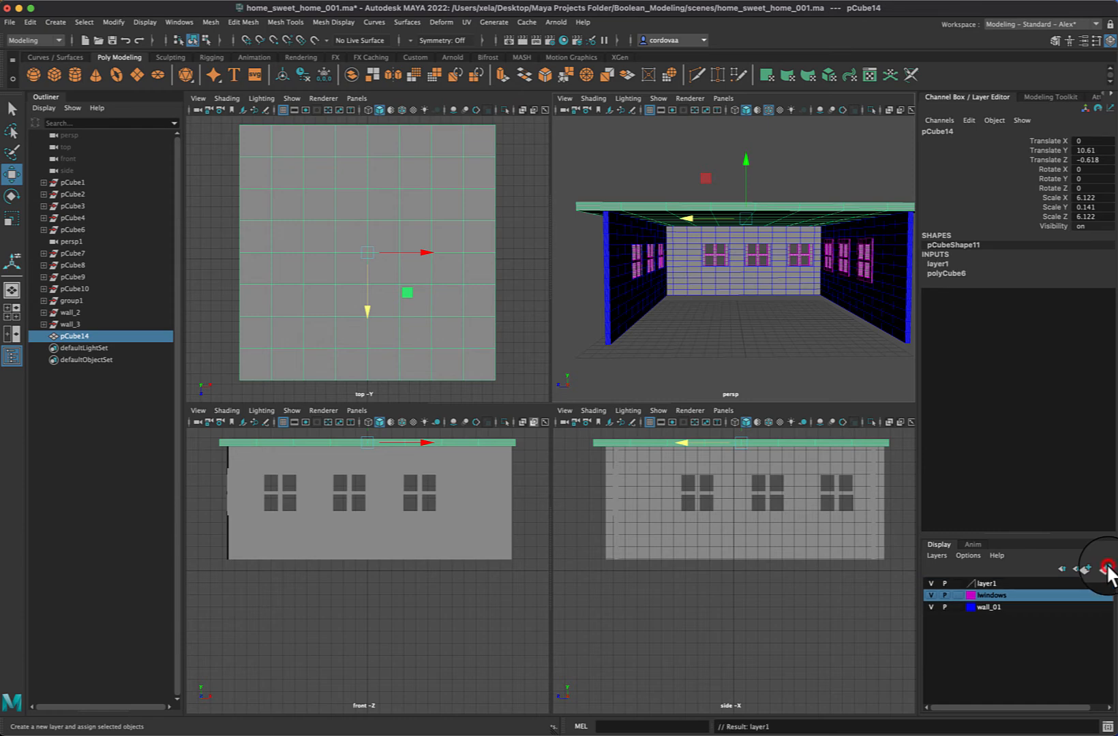
pyautogui.doubleClick(974, 580)
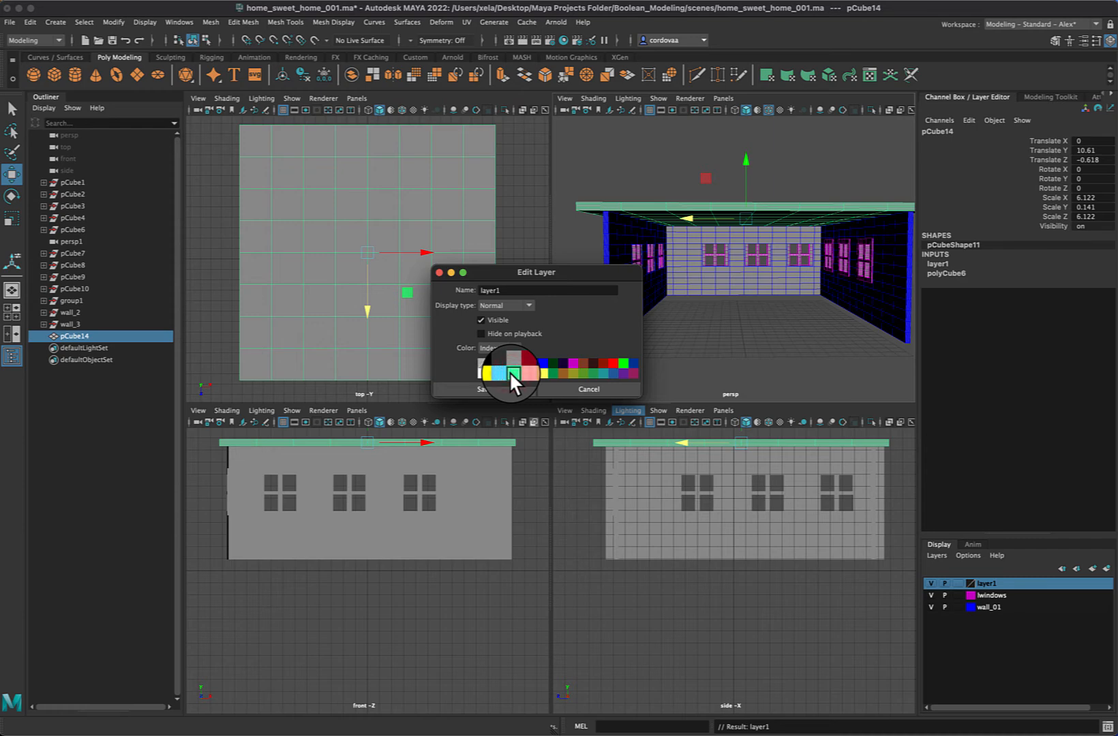
pyautogui.click(601, 371)
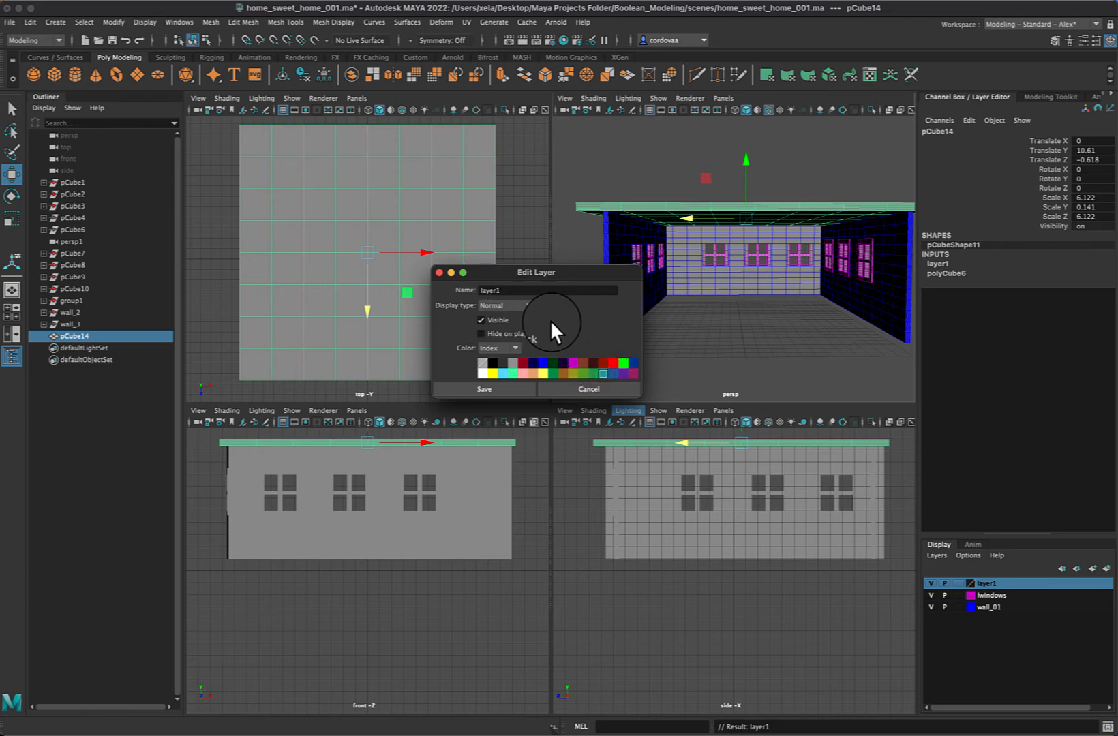
pyautogui.click(483, 390)
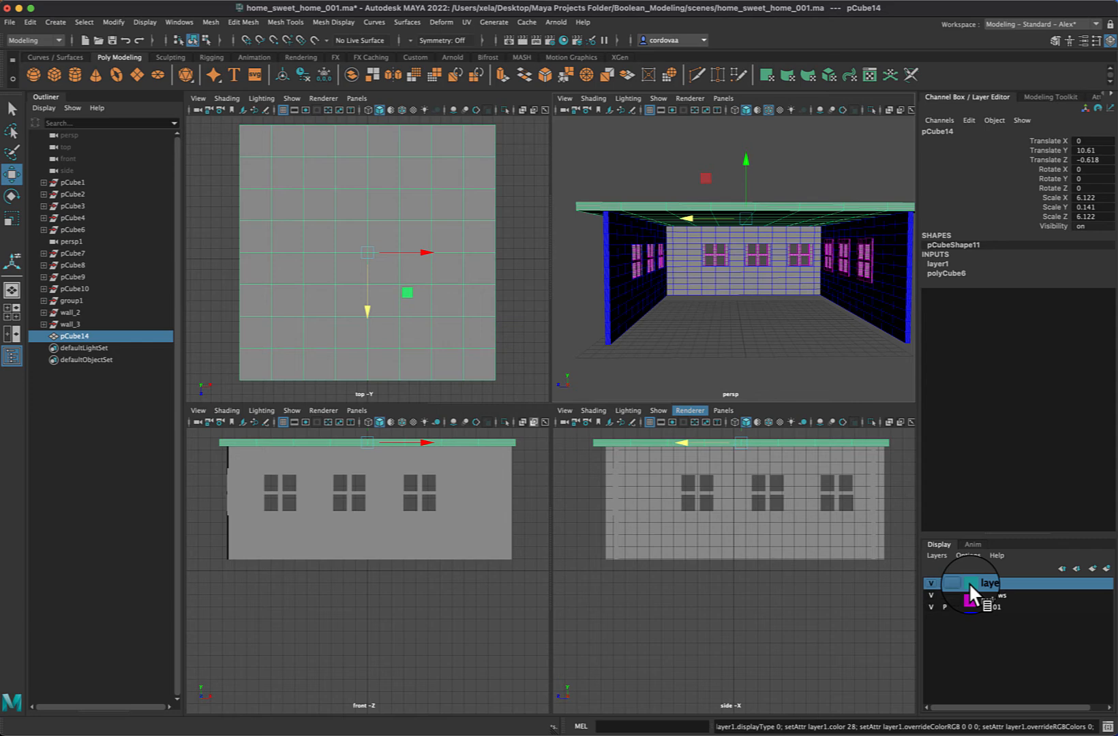
# Toggle the new teal layer's visibility off and on to check its effect on the roof slab
pyautogui.click(931, 584)
pyautogui.click(931, 582)
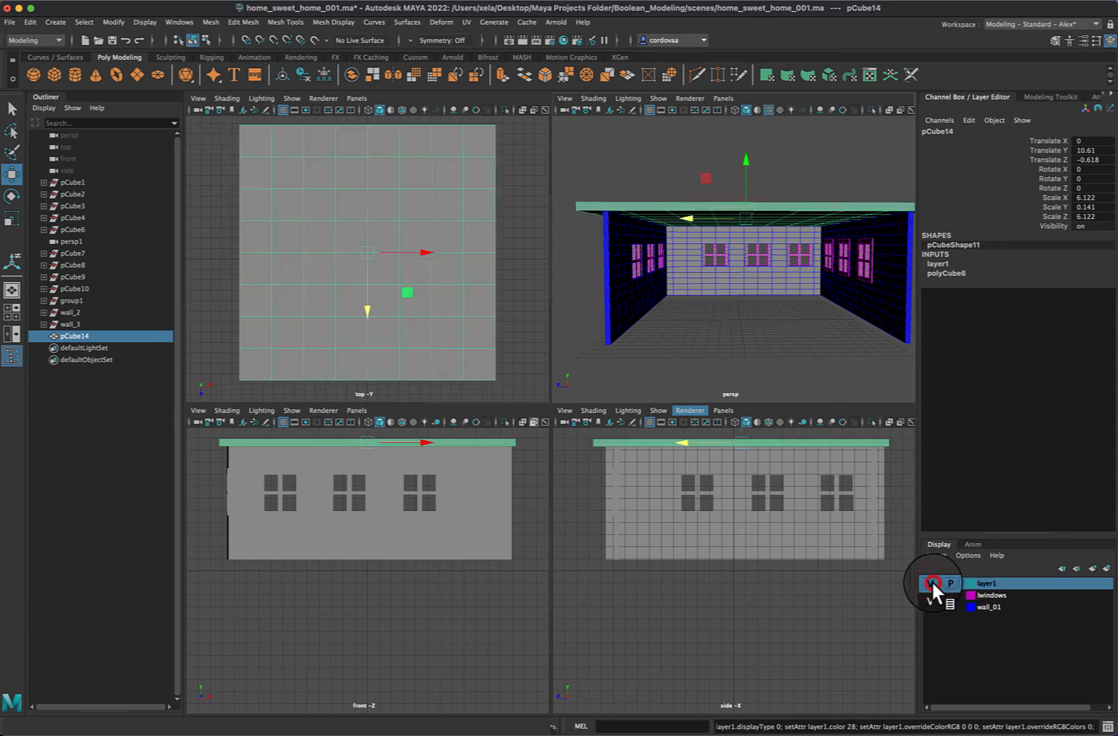
pyautogui.click(930, 584)
pyautogui.click(931, 582)
pyautogui.click(931, 582)
pyautogui.click(932, 582)
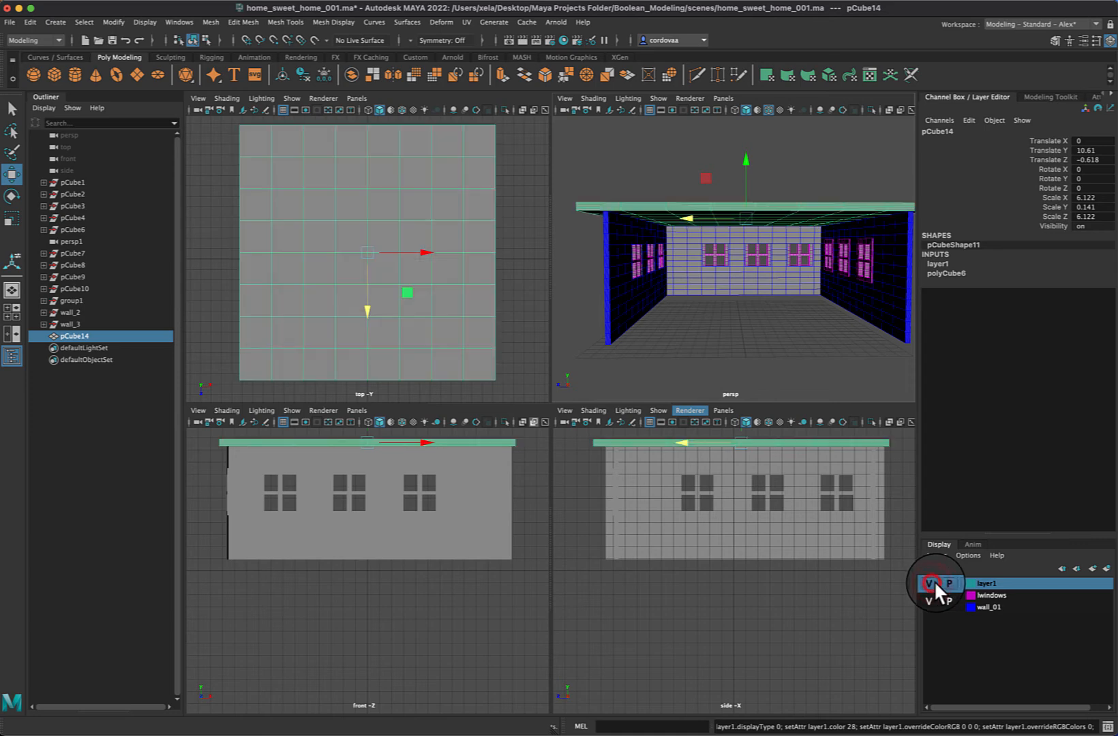
# Rename the teal display layer as roof
pyautogui.doubleClick(988, 581)
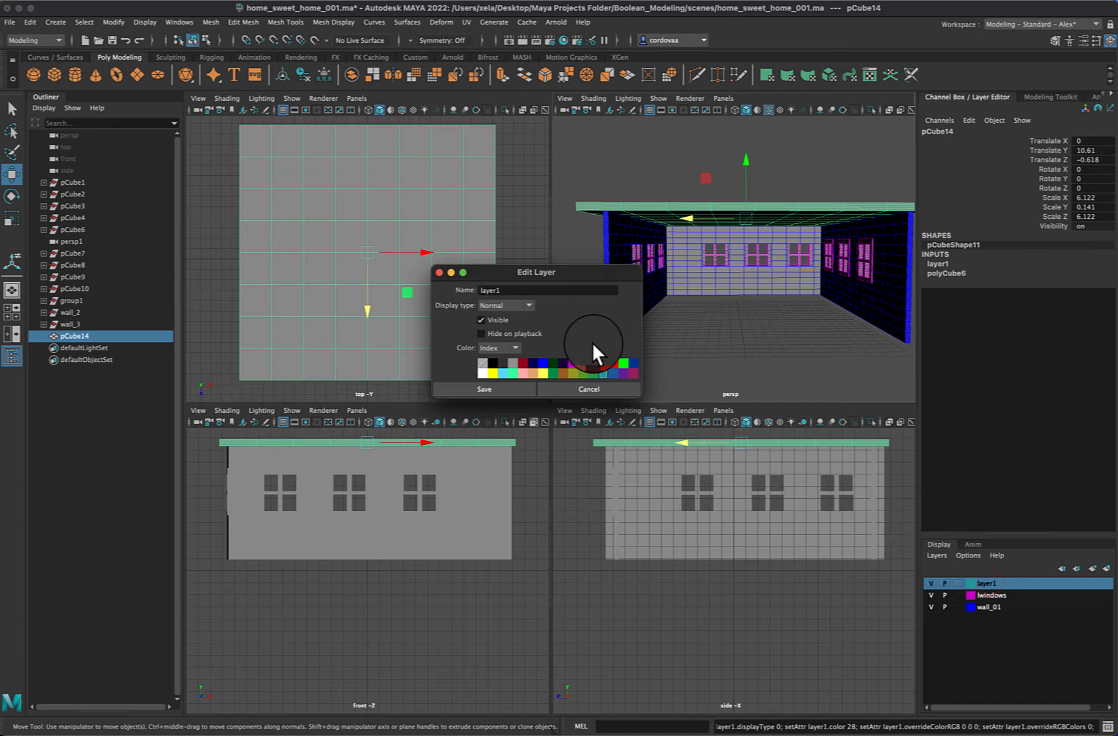
pyautogui.moveTo(507, 291); pyautogui.dragTo(468, 290)
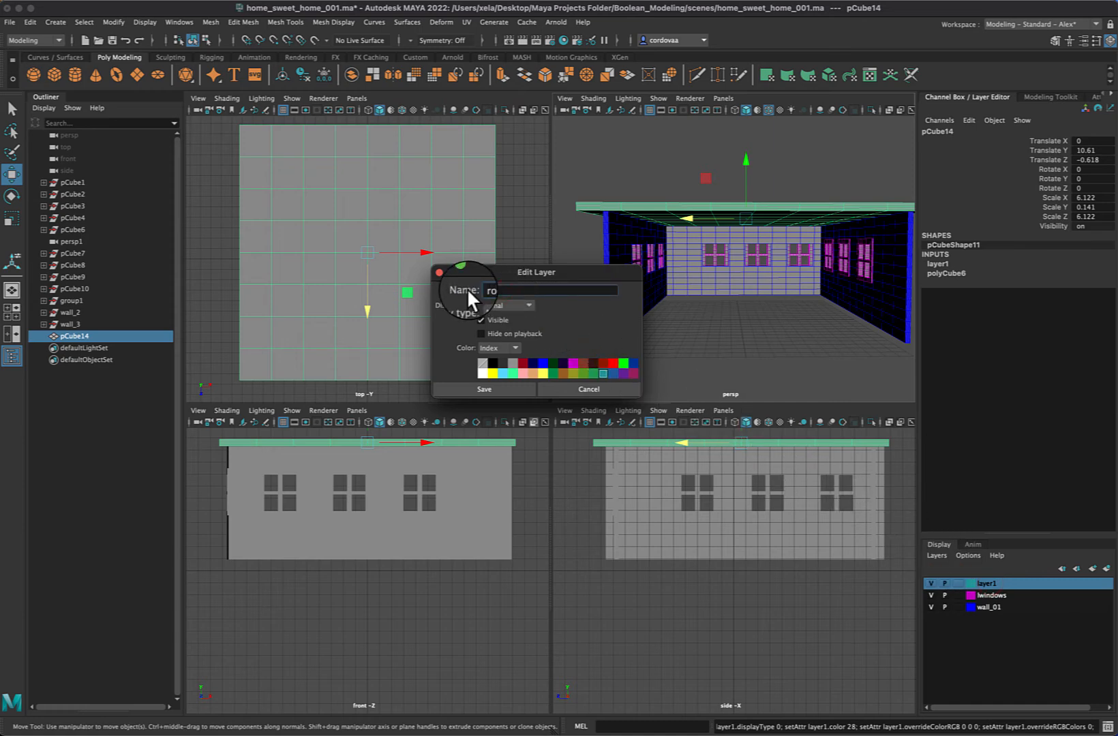
pyautogui.write('roof')
pyautogui.click(490, 384)
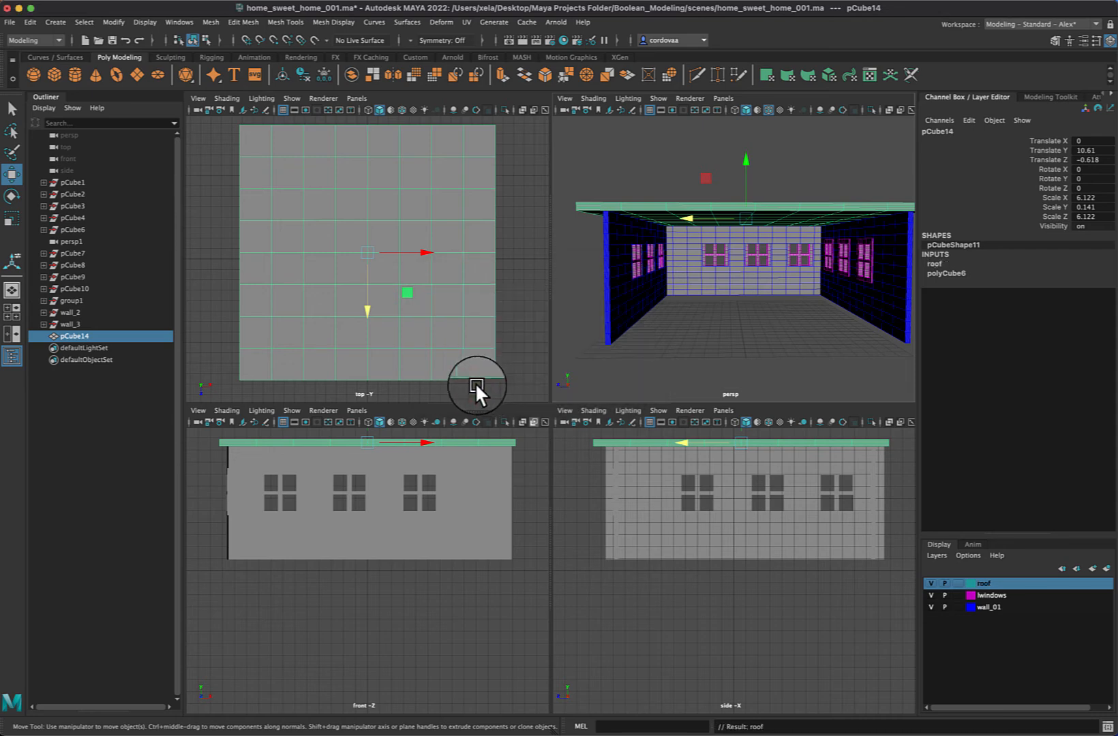
# Rename the slab object pCube14 as roof
pyautogui.doubleClick(77, 333)
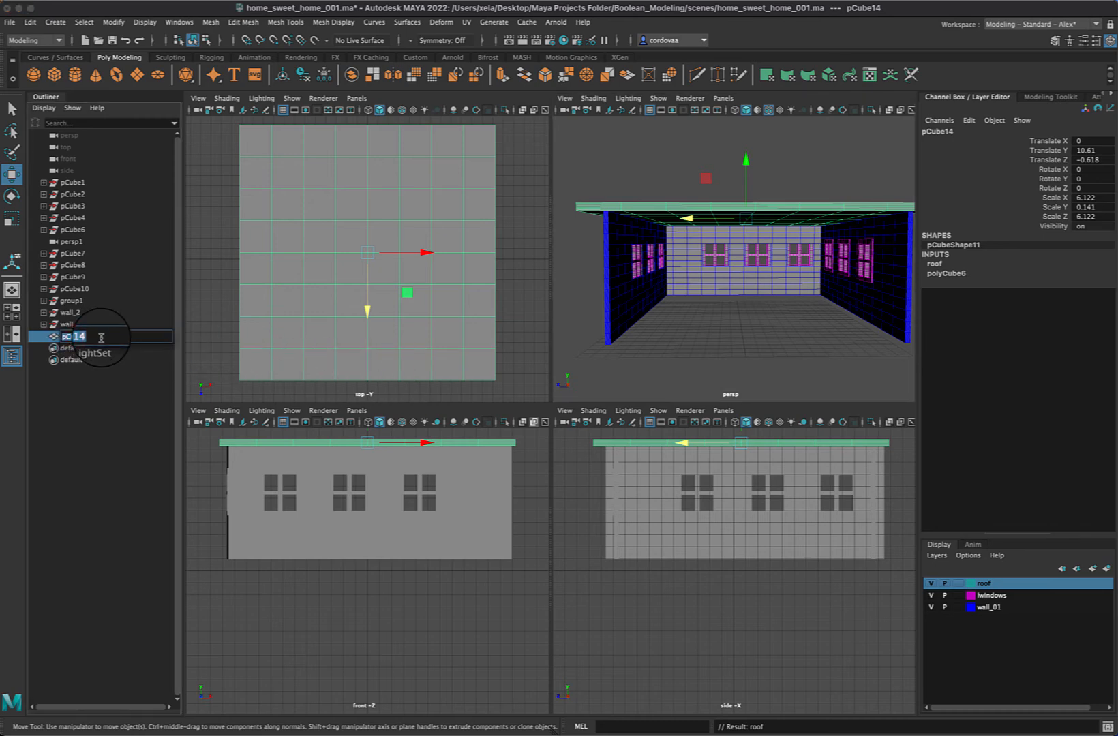
pyautogui.write('roof')
pyautogui.press('Return')
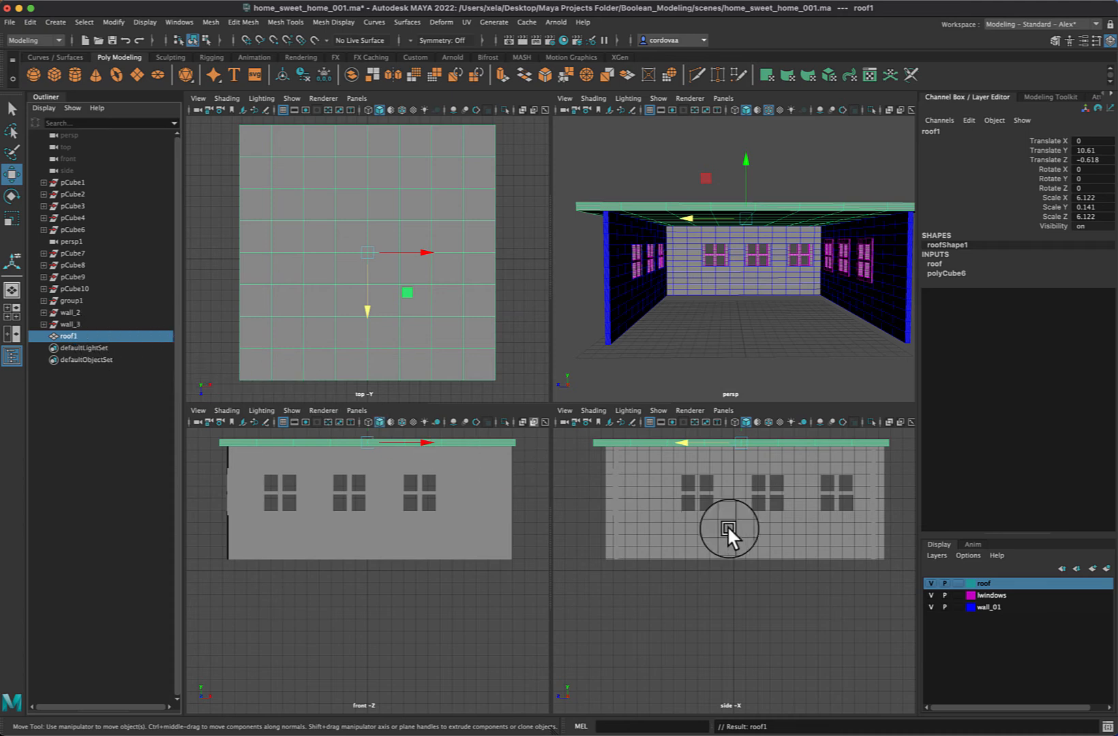
# Toggle the magenta windows layer's visibility off and on twice to check which objects it controls
pyautogui.click(1019, 592)
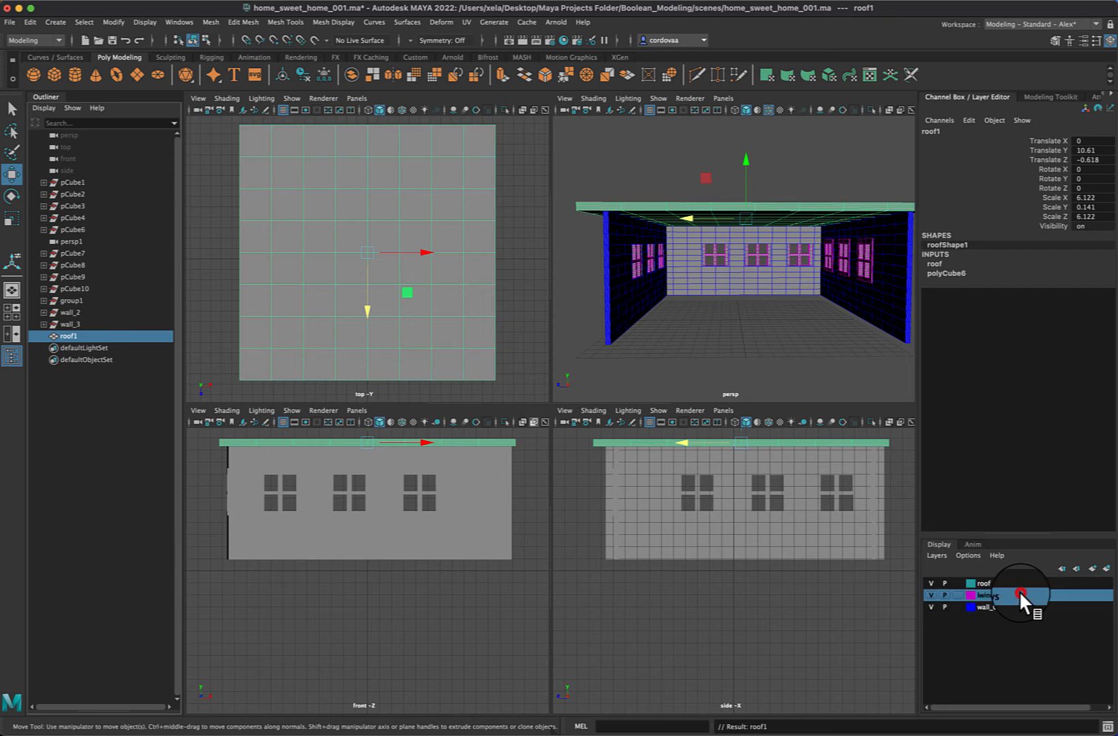
pyautogui.click(933, 594)
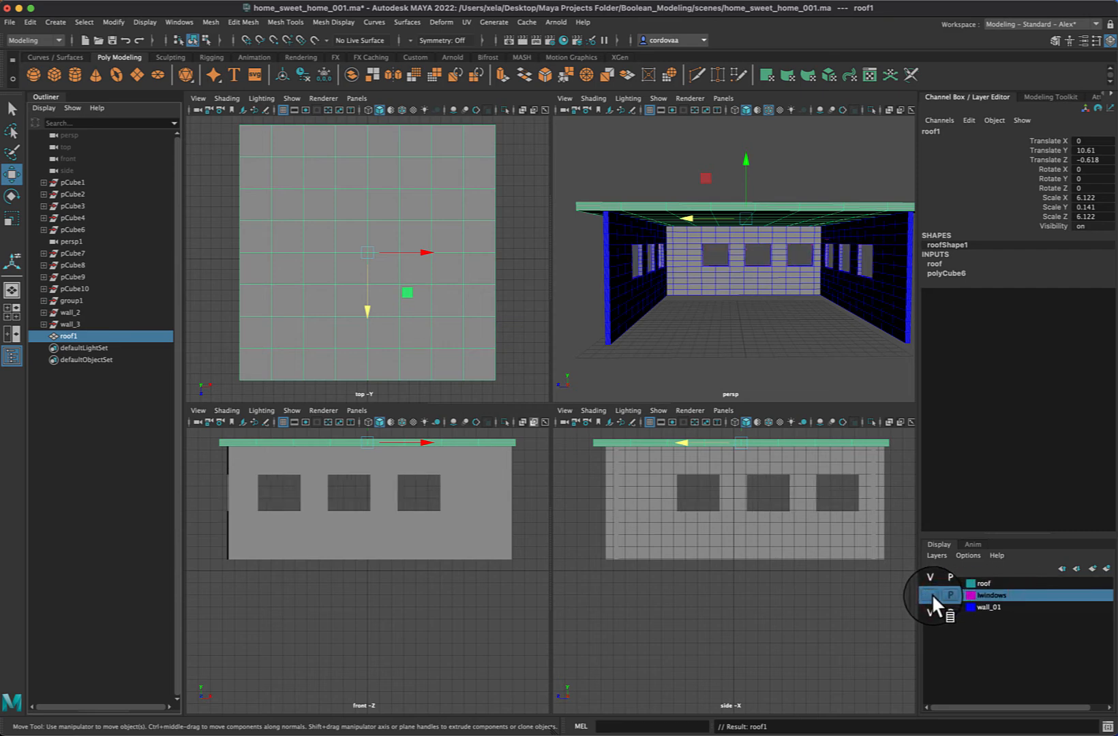
pyautogui.click(931, 594)
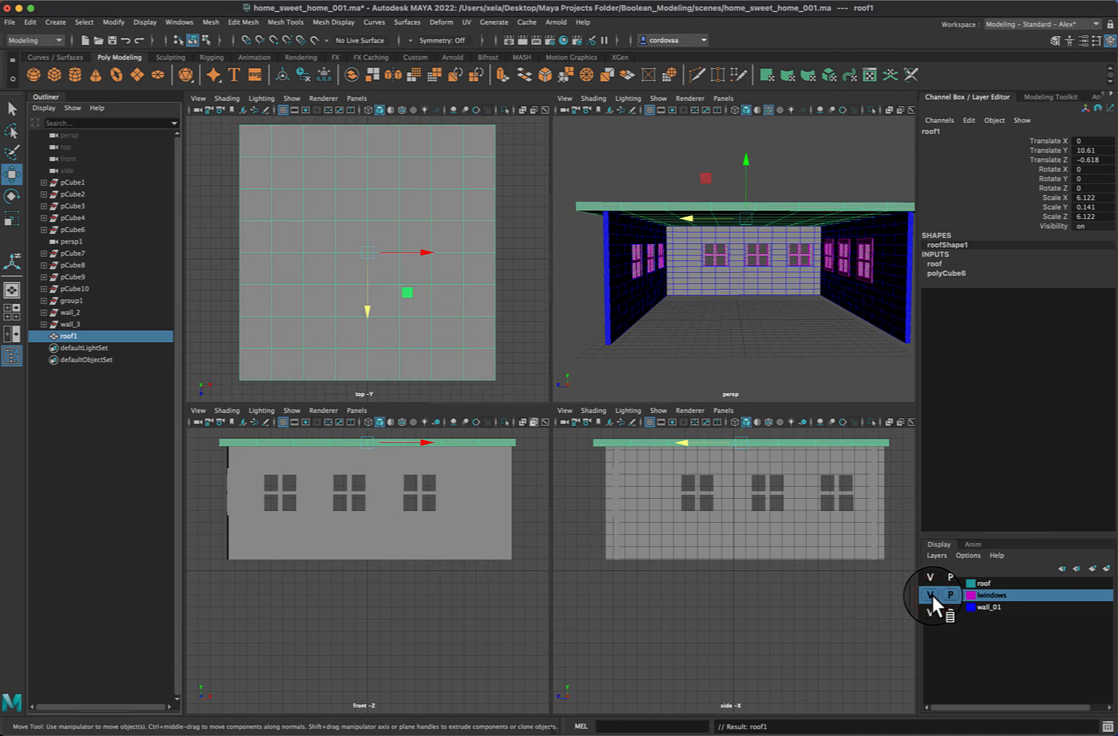
pyautogui.click(931, 594)
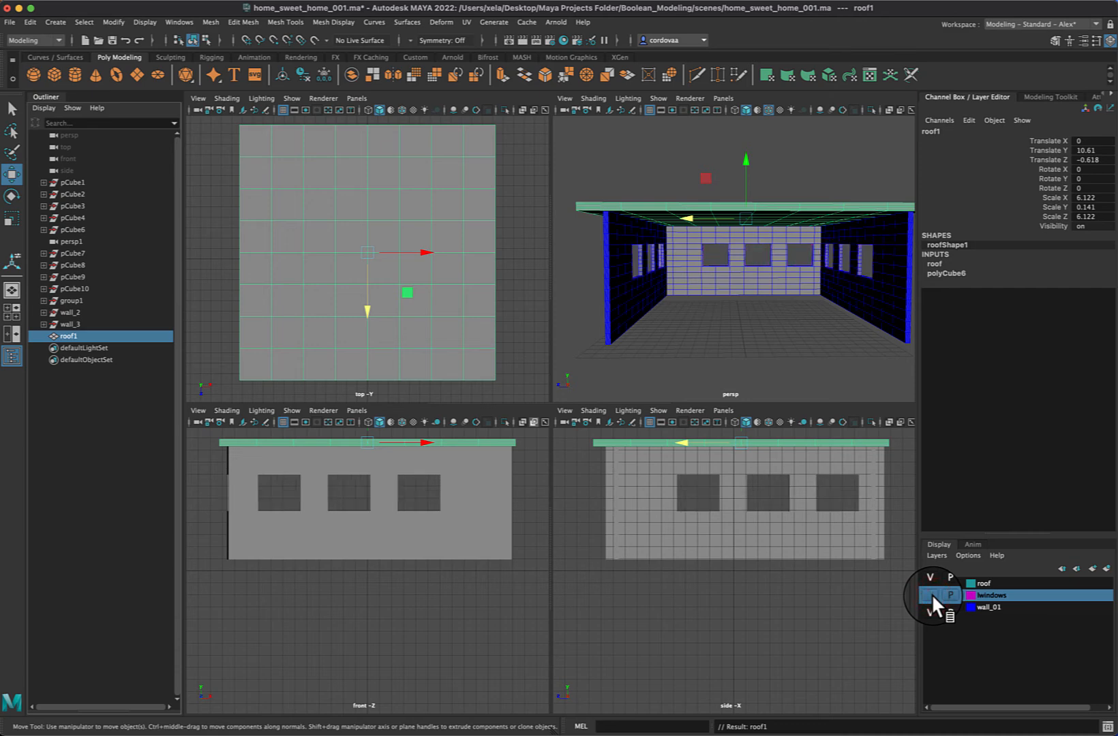
pyautogui.click(931, 594)
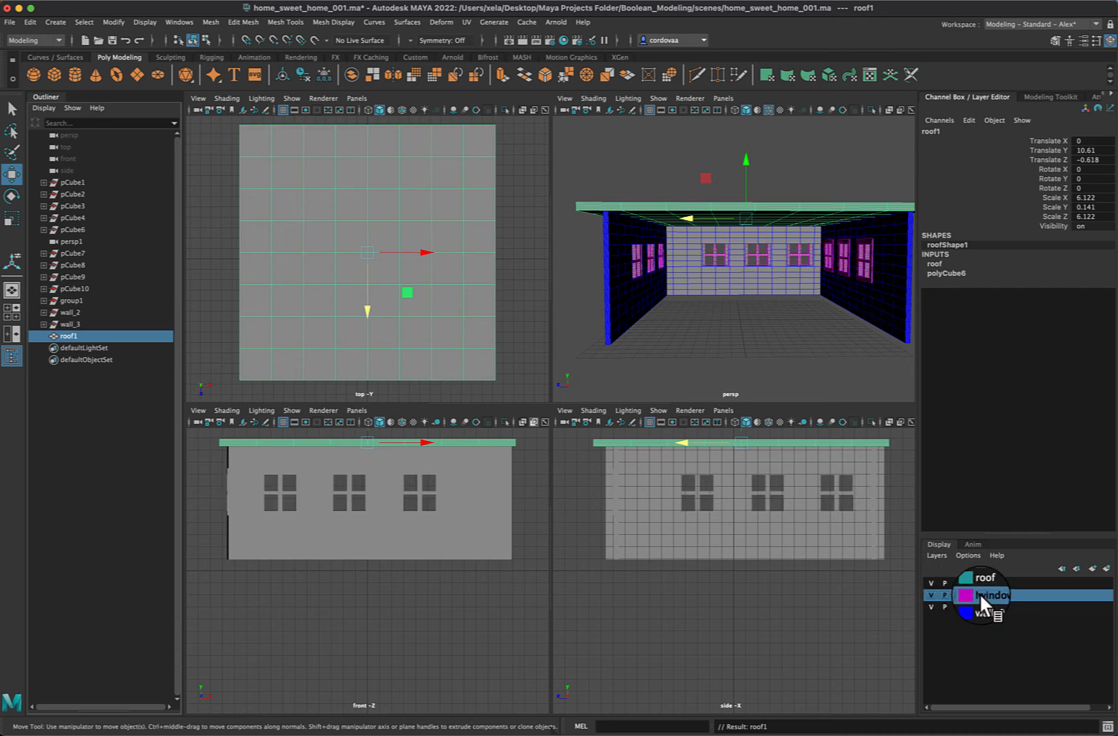
# Hide the wall_01 and roof layers and show the remaining windows in a full-size perspective view
pyautogui.click(931, 606)
pyautogui.click(929, 583)
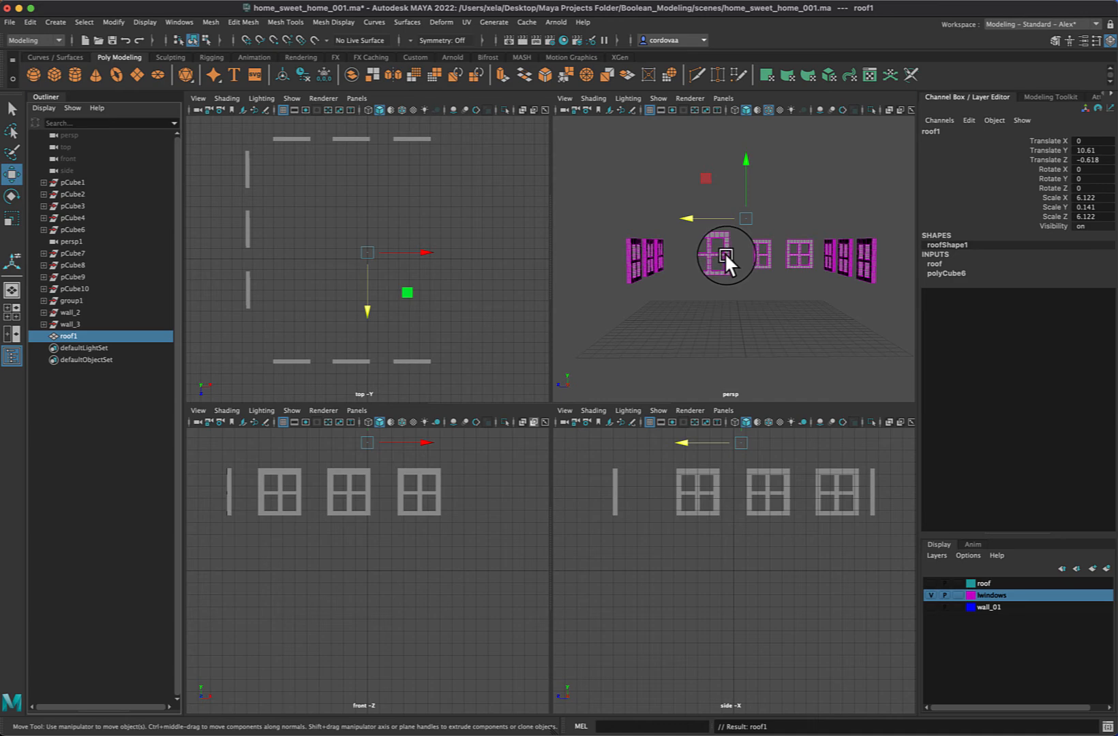
pyautogui.press('space')
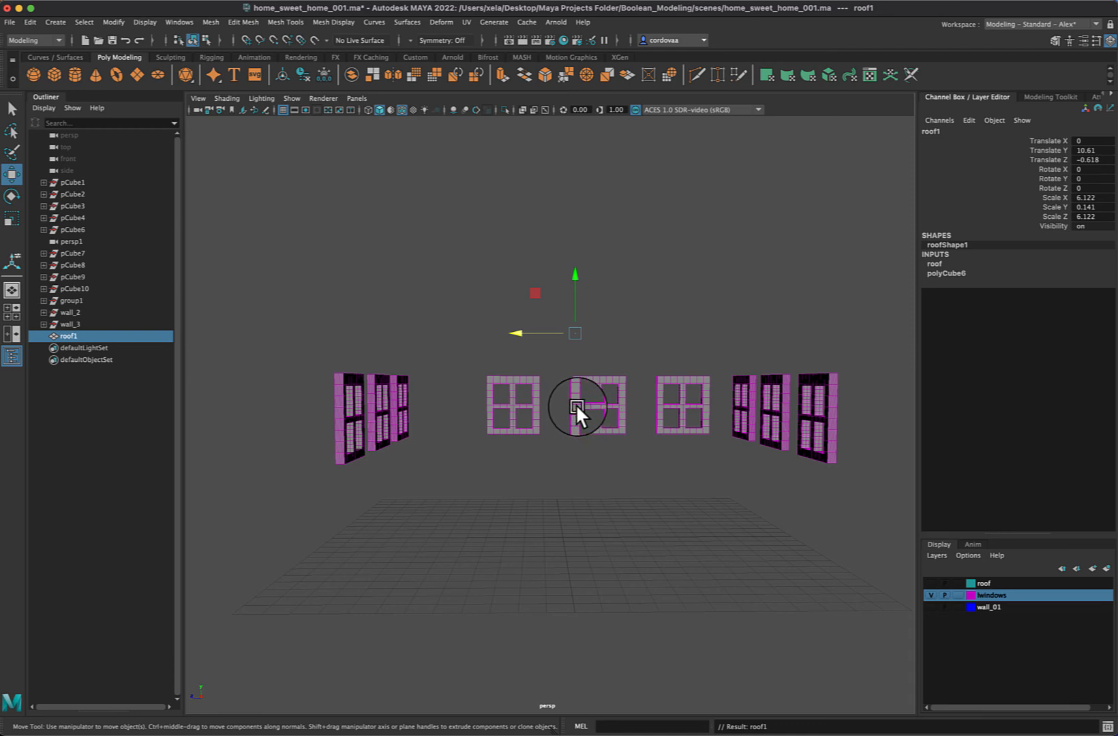